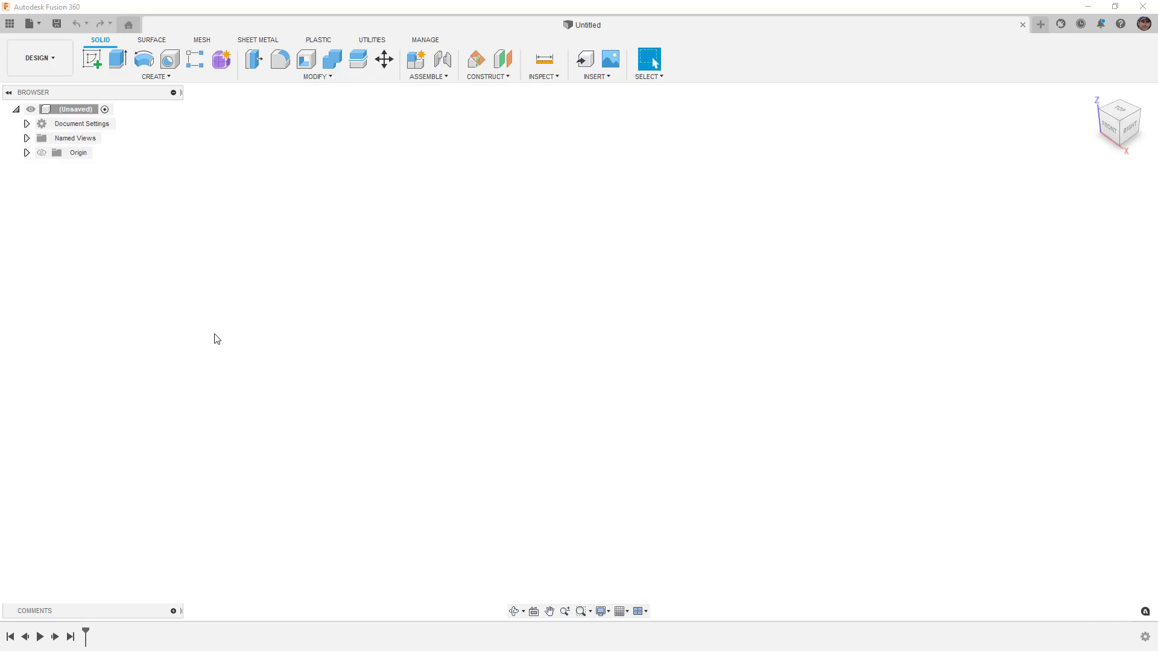
Step: Start a new sketch on the front (XZ) origin plane
left_click(327, 40)
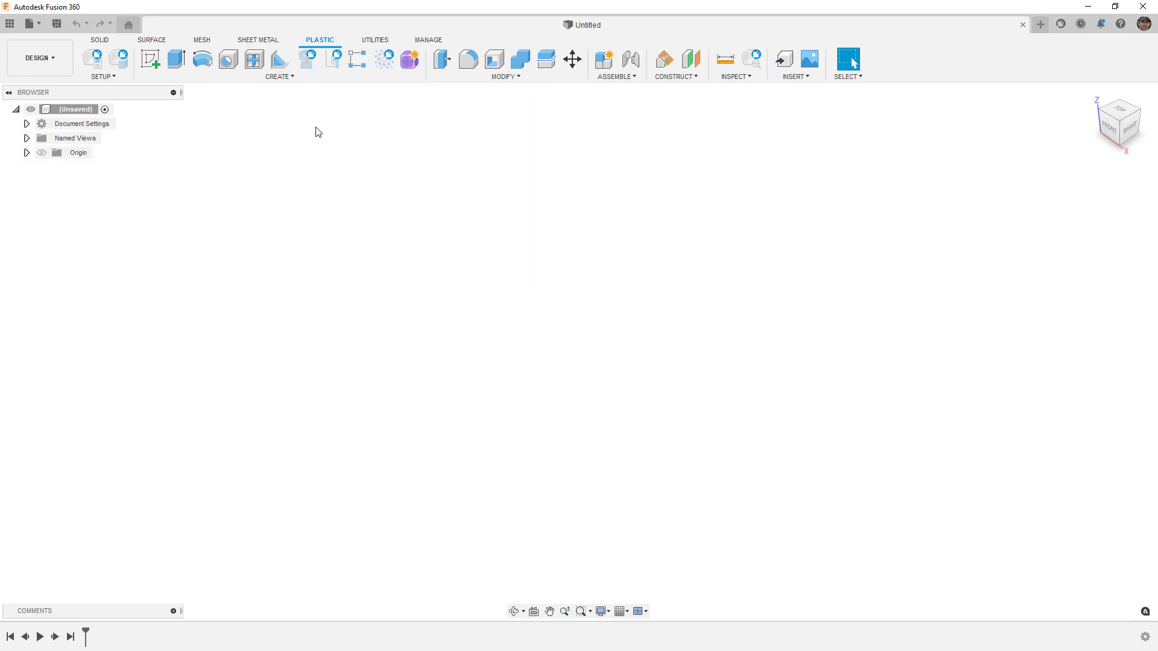
left_click(99, 40)
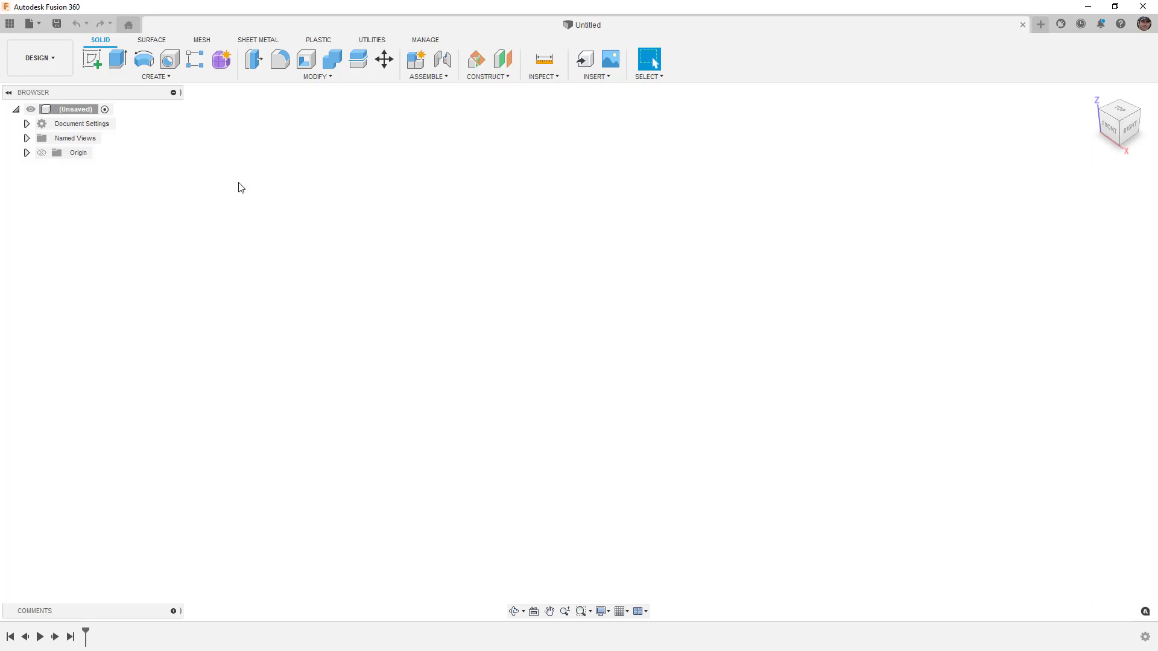
left_click(96, 59)
left_click(613, 336)
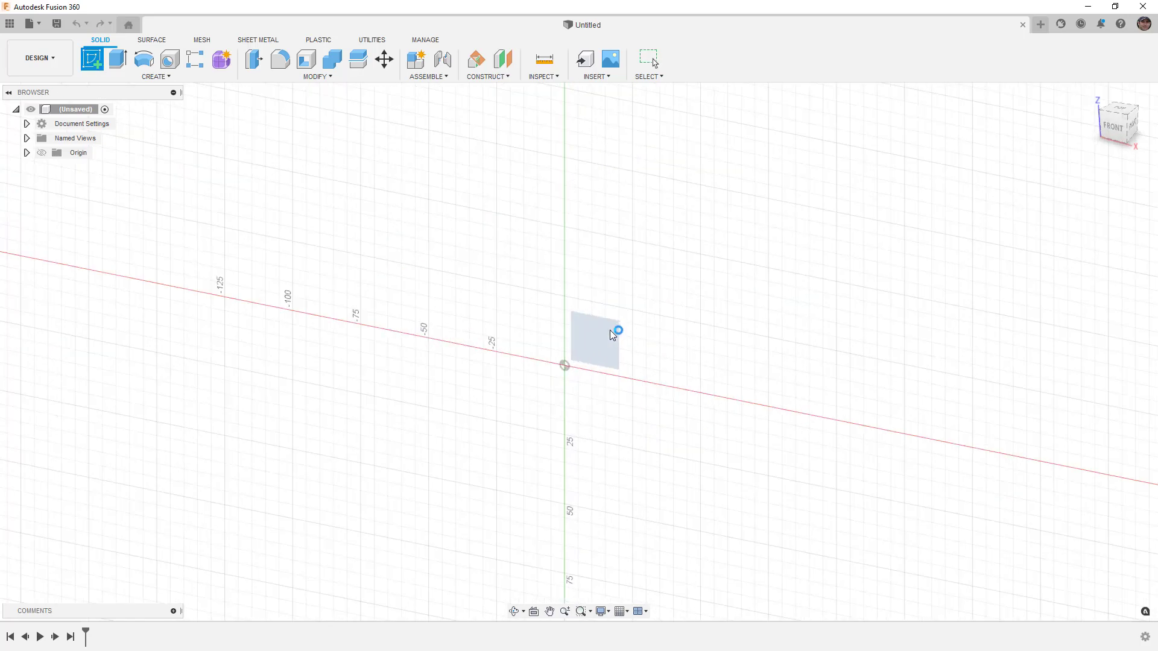
Step: Draw a center-point slot centred on the origin, extending to the left
left_click(203, 79)
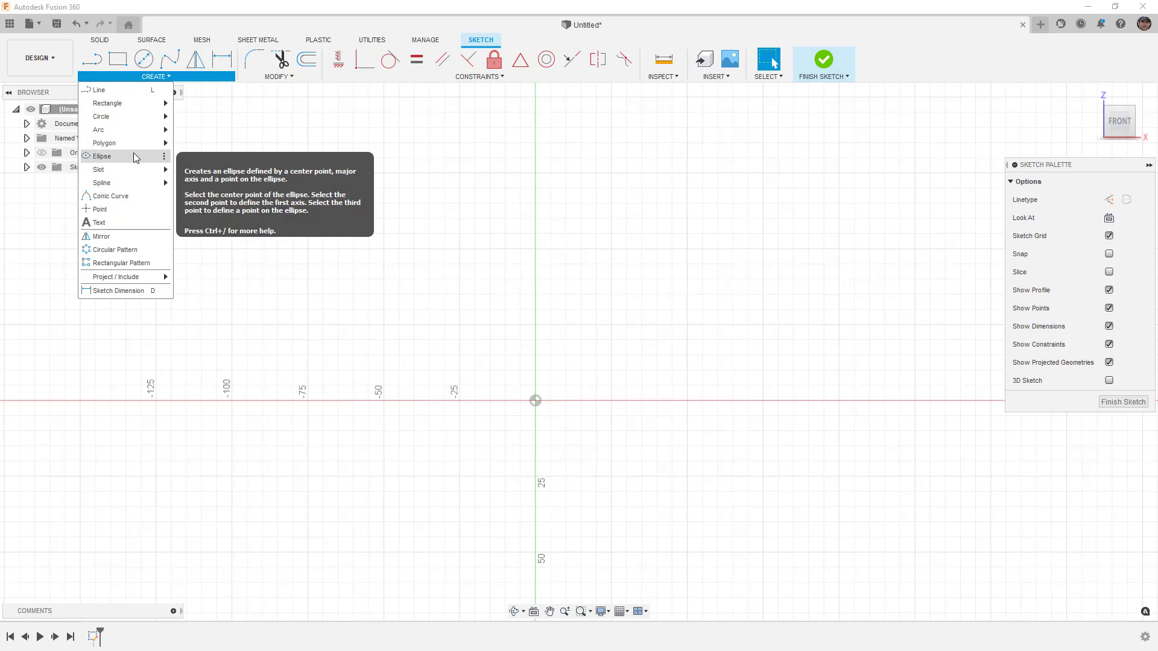
mouse_move(133, 173)
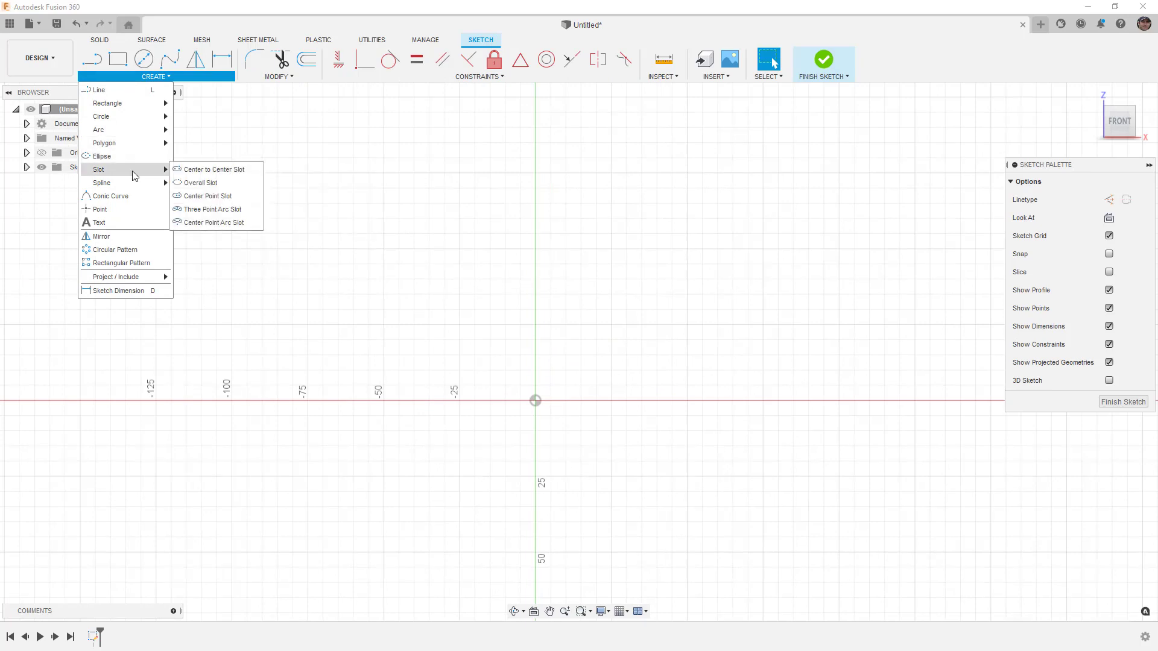
left_click(207, 196)
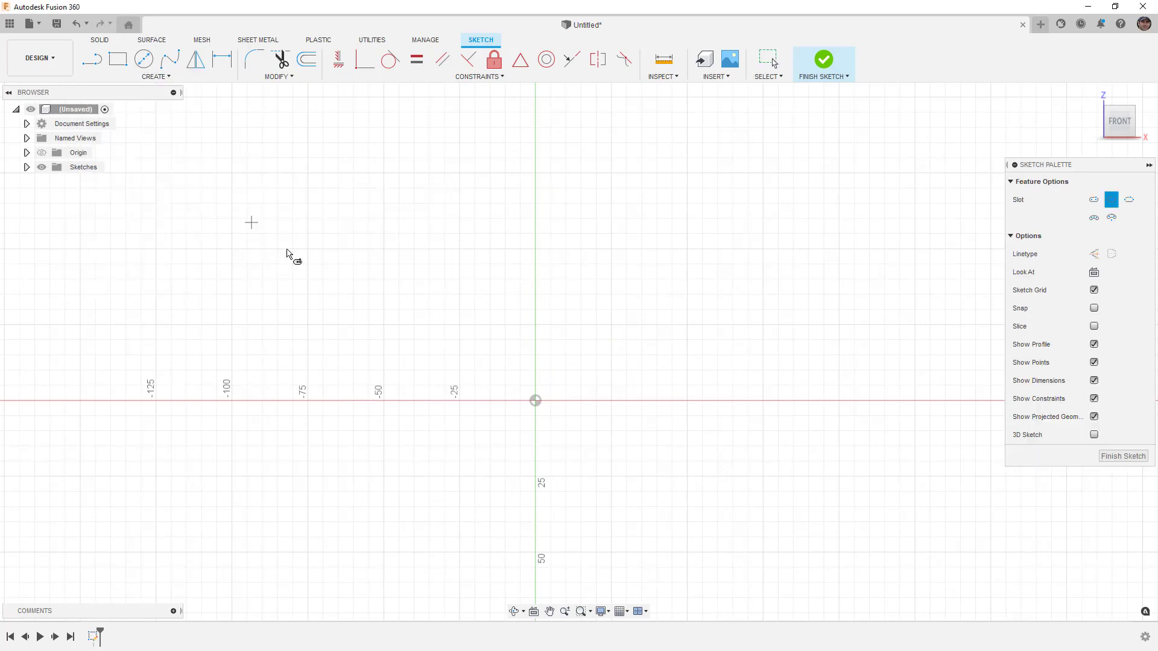
left_click(535, 401)
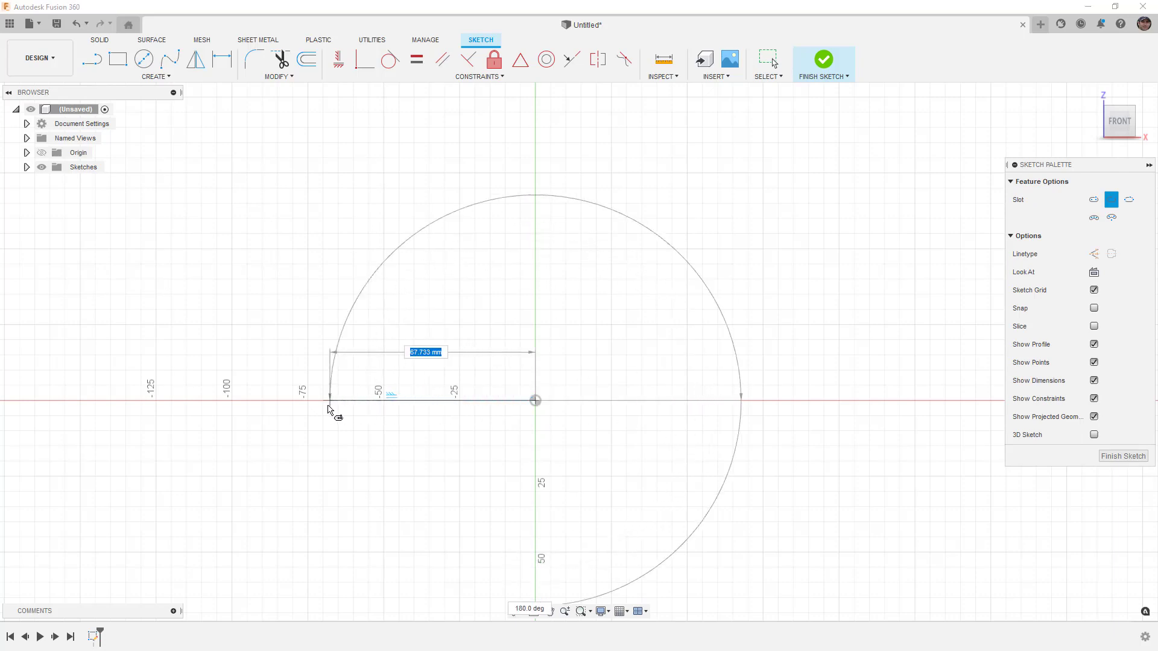
left_click(308, 402)
left_click(309, 311)
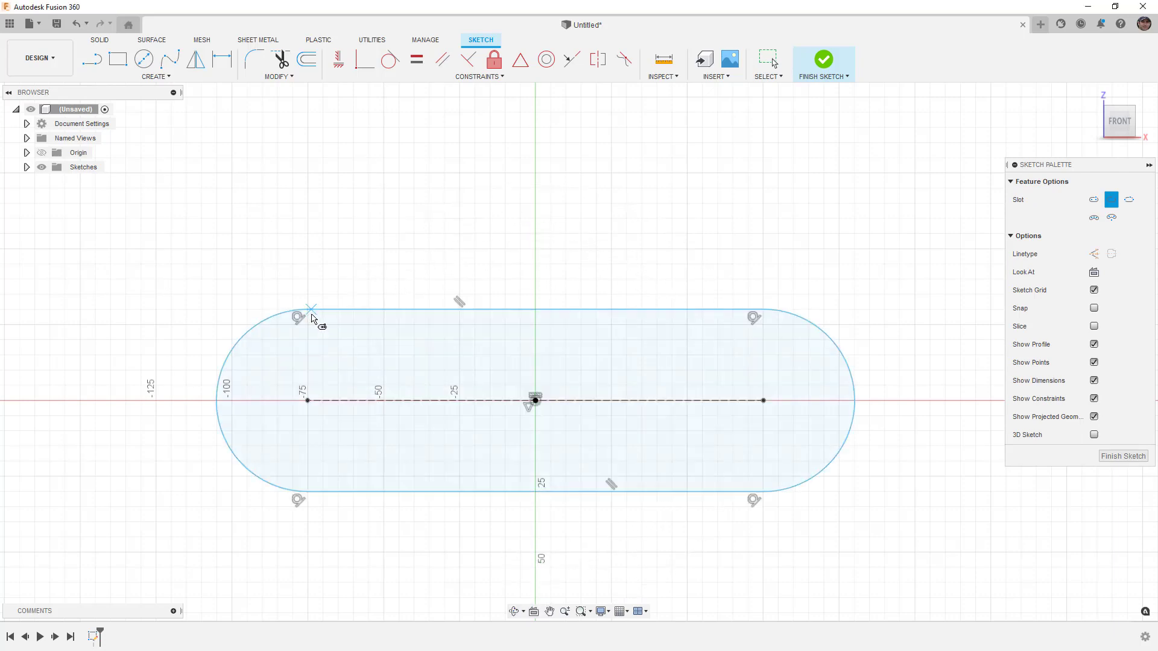
Step: Dimension the slot centreline to 150 mm
key("d")
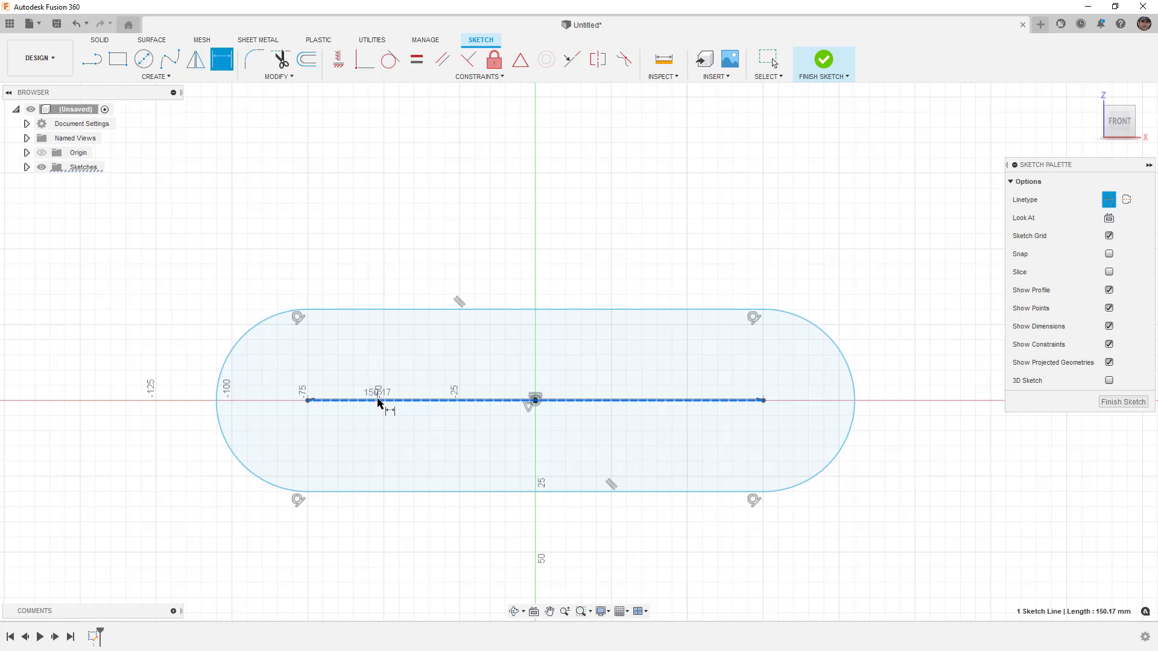
left_click(386, 400)
left_click(403, 379)
type("150")
key("Return")
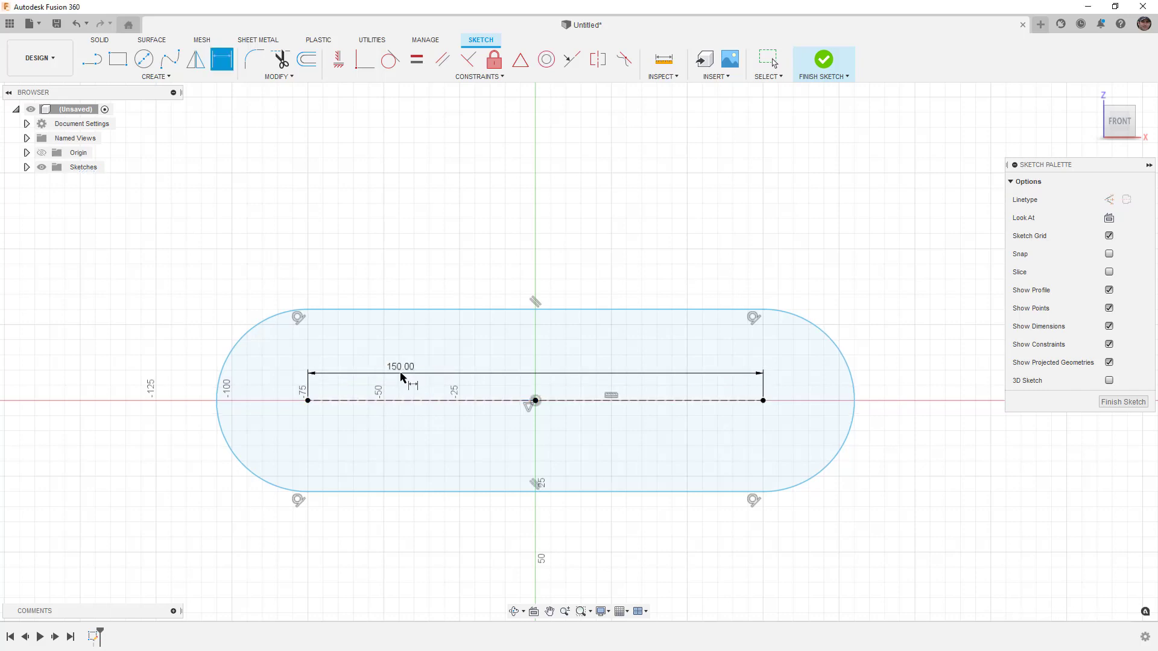
Step: Give the slot's end arc an R30 radius and finish the sketch
left_click(283, 321)
left_click(235, 297)
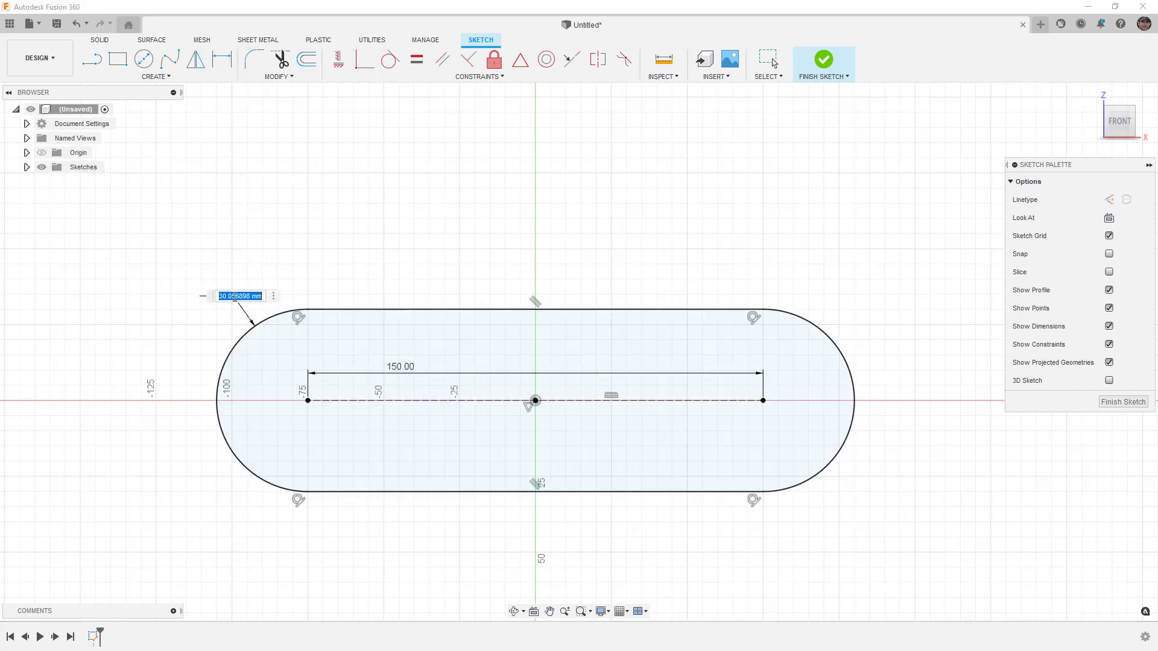
type("30")
key("Return")
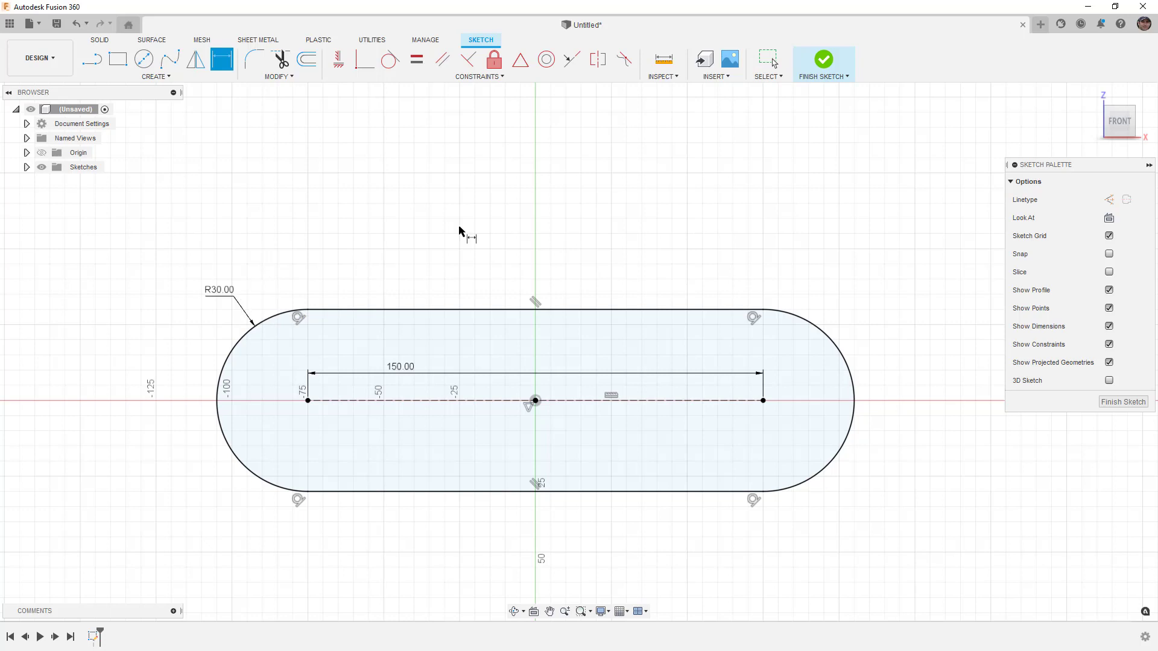
left_click(824, 60)
middle_click_drag(535, 246, 469, 284)
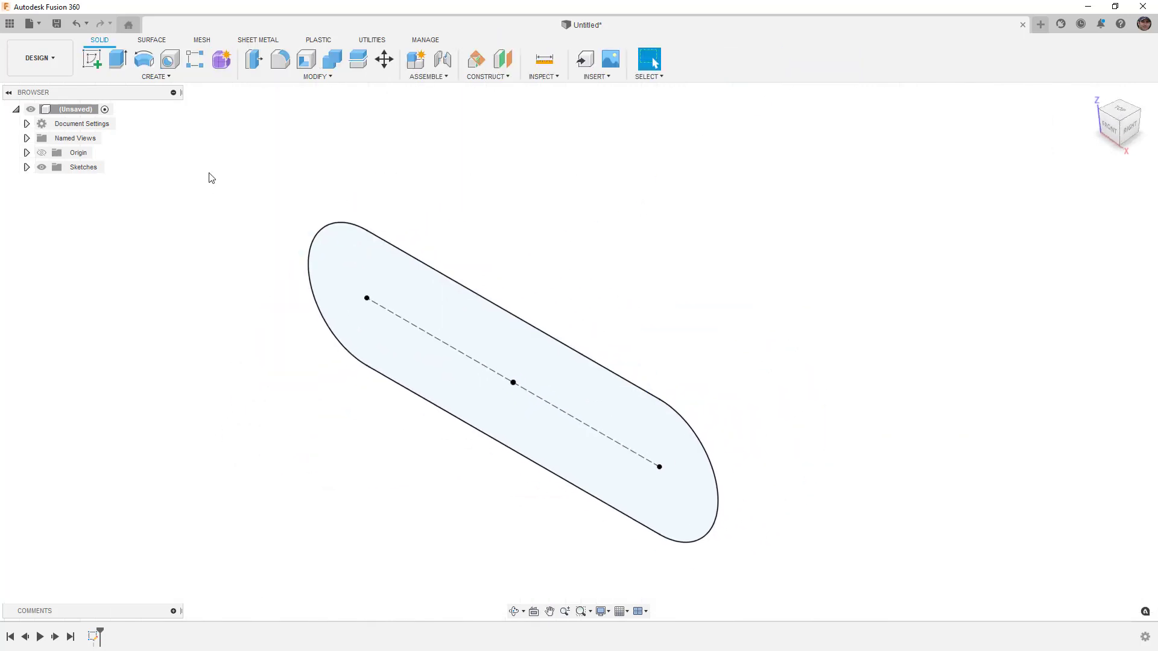
Step: Create a T-spline cylinder at the origin, 92.866 mm diameter, 120 mm long, 16 diameter faces
left_click(226, 55)
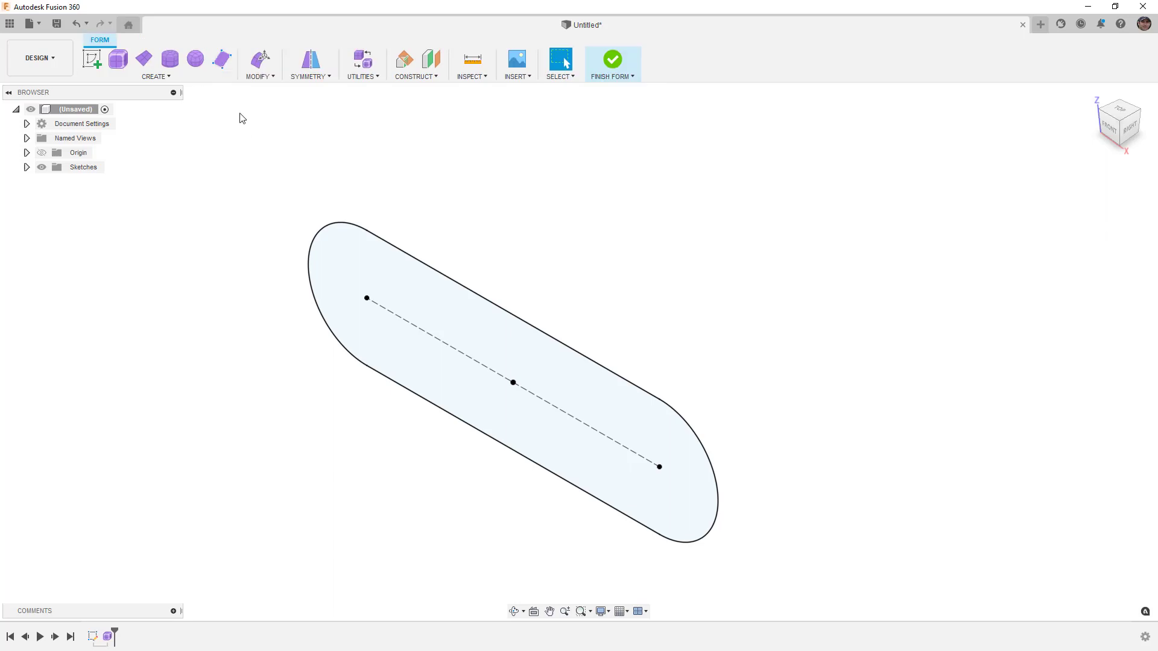
left_click(171, 59)
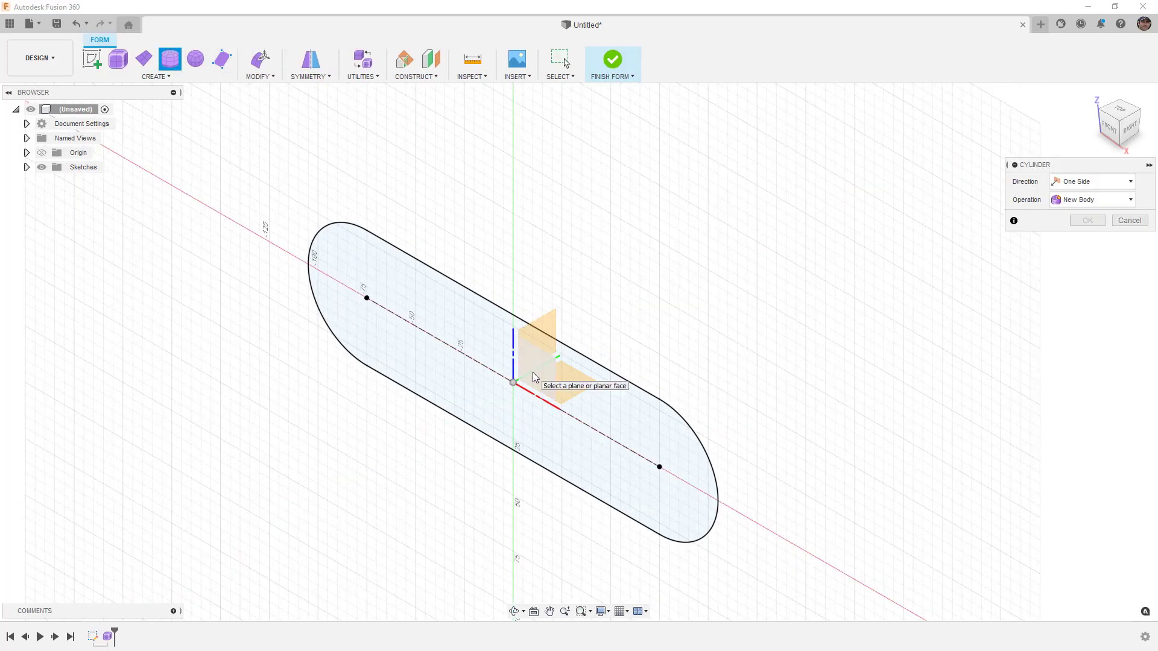
left_click(513, 382)
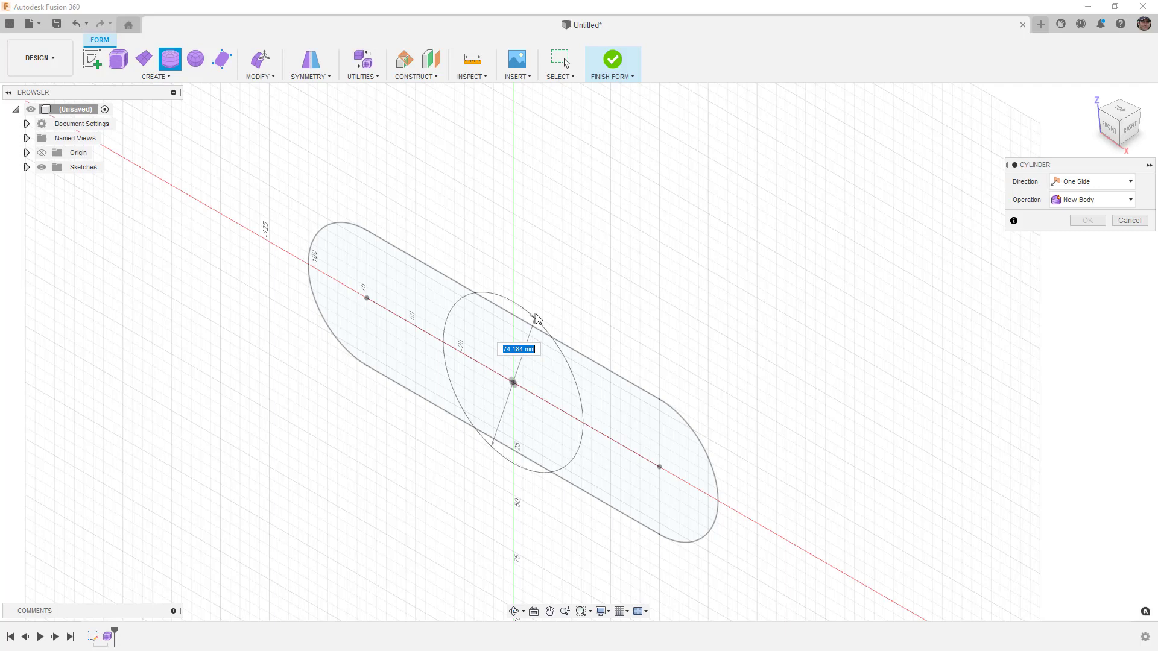
left_click(541, 302)
type("100")
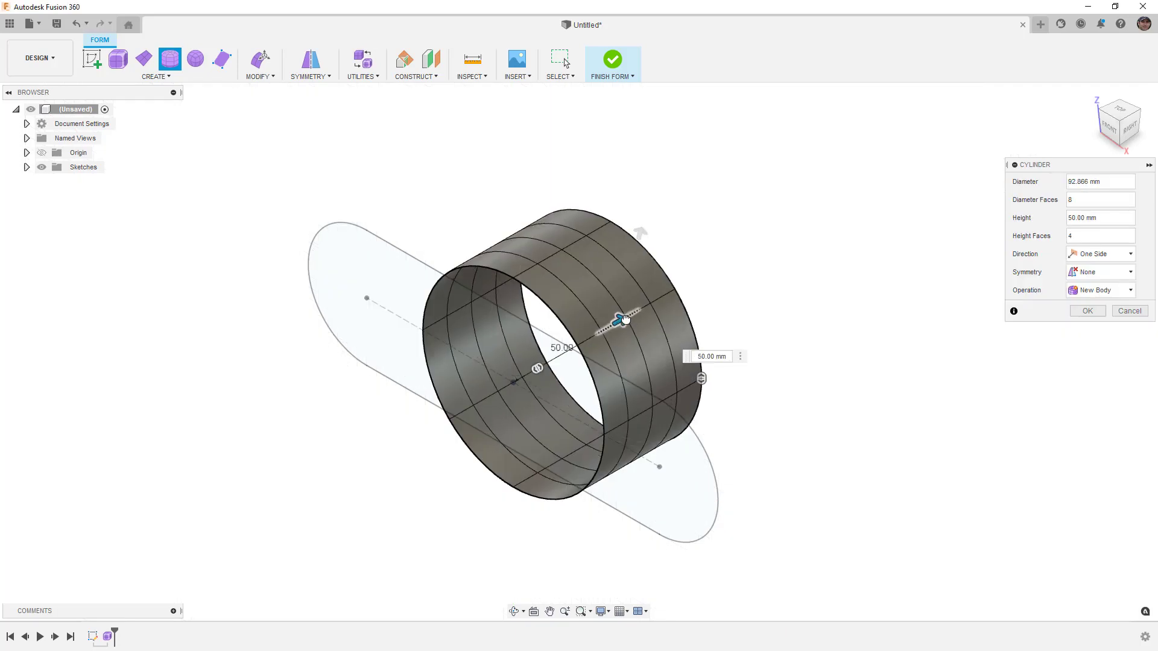
left_click_drag(734, 284, 774, 264)
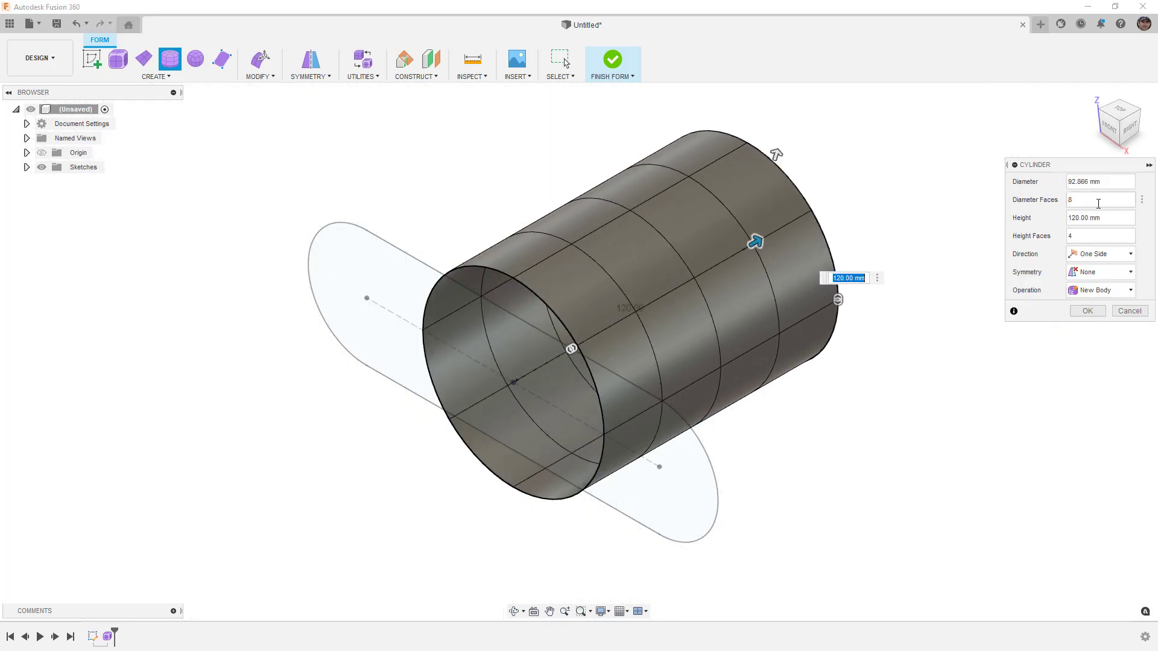
left_click(1085, 200)
left_click_drag(1085, 199, 1046, 209)
type("16")
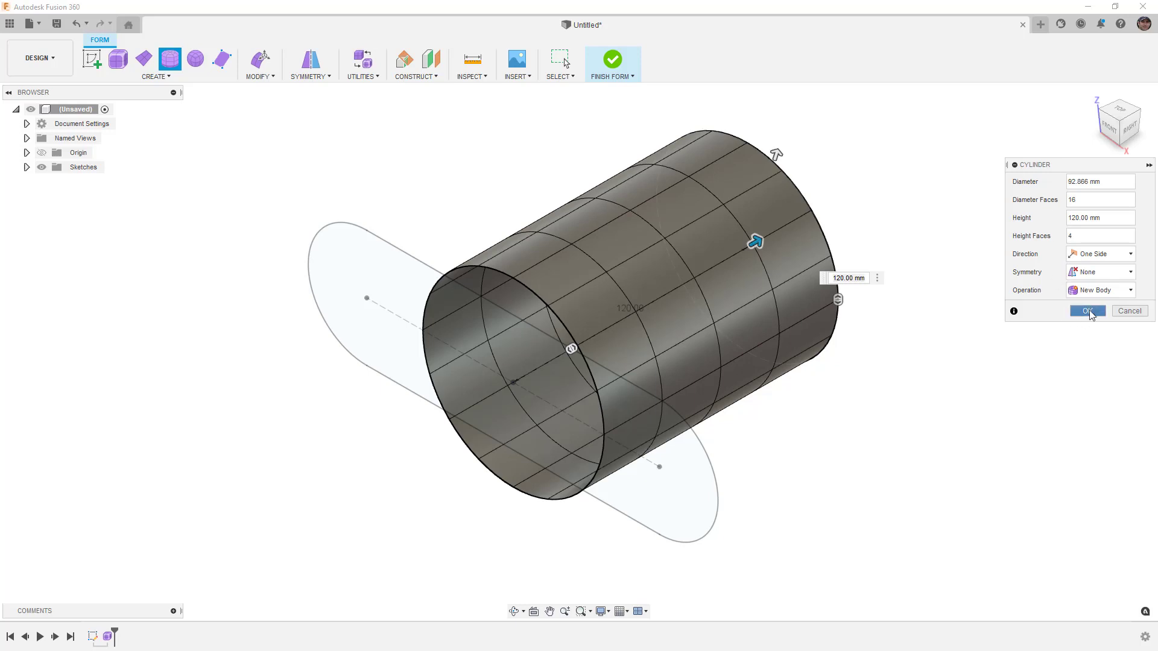
left_click(1089, 311)
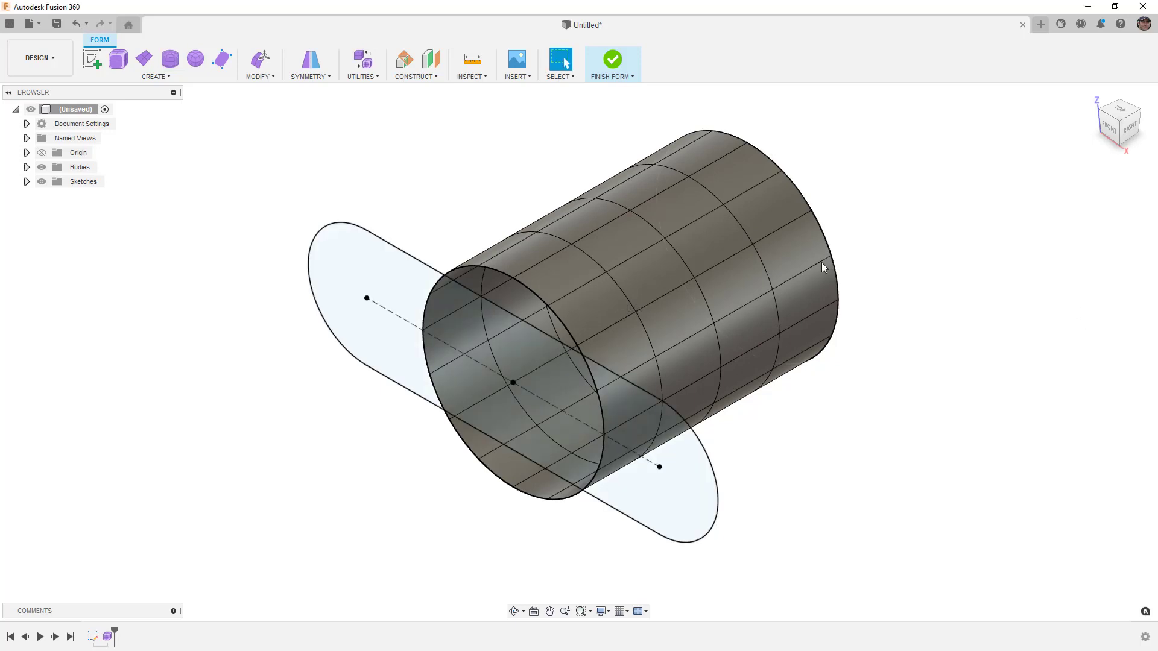
Step: Slide the whole tube body about 90 mm along its axis using Edit Form
left_click(266, 69)
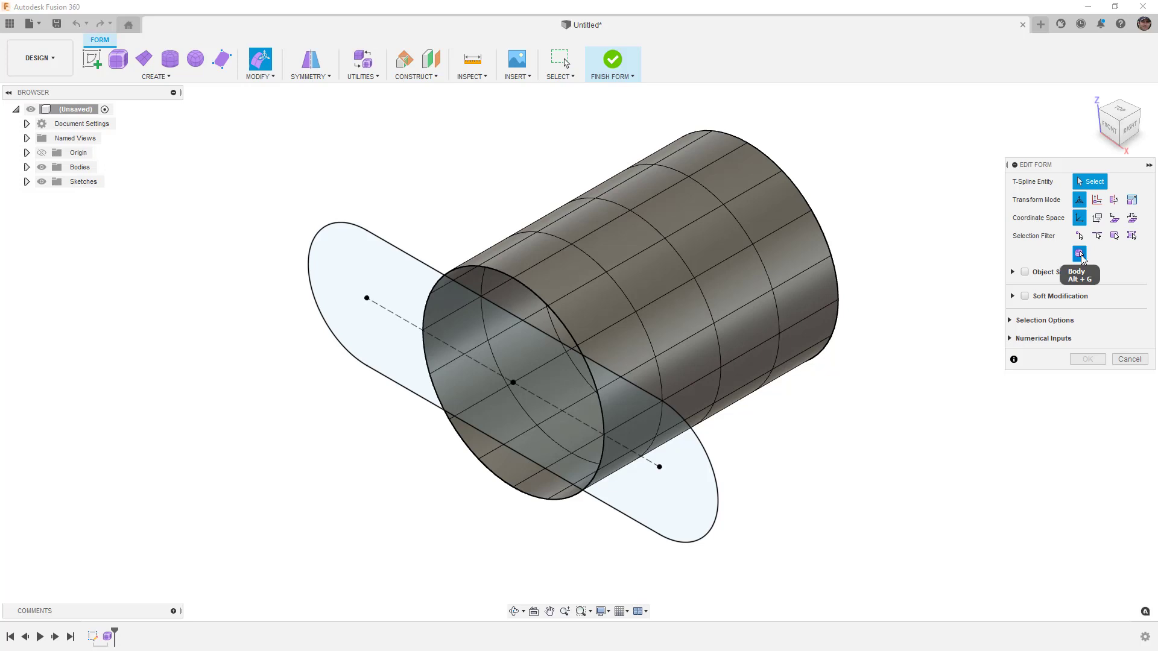
left_click(817, 269)
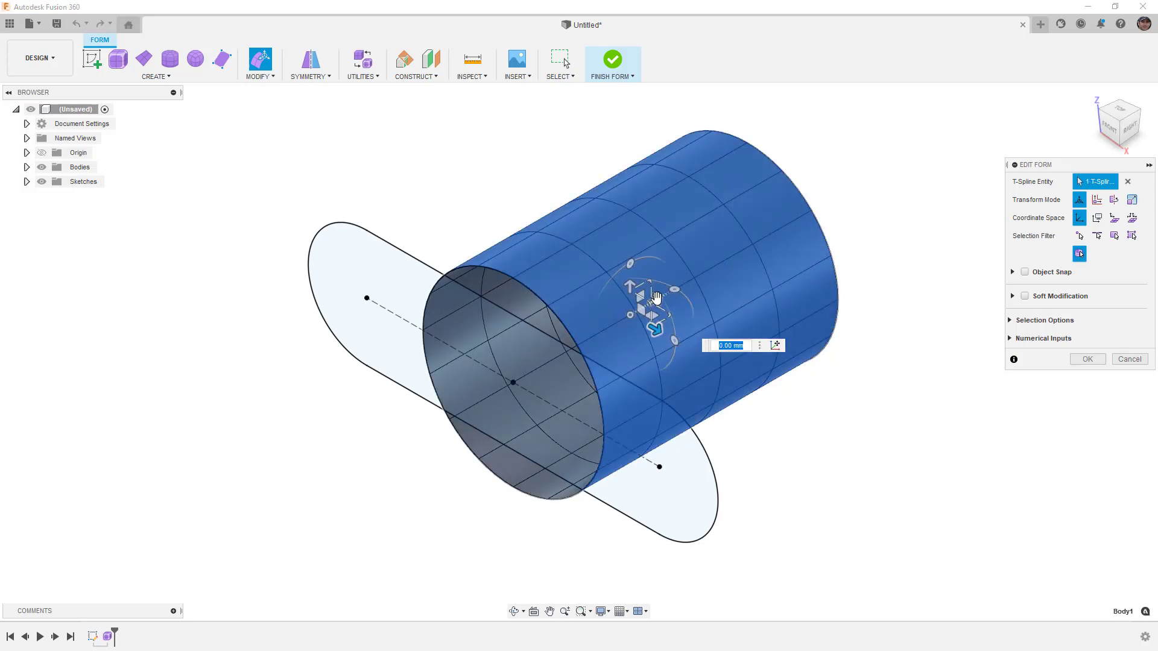
left_click_drag(670, 299, 825, 202)
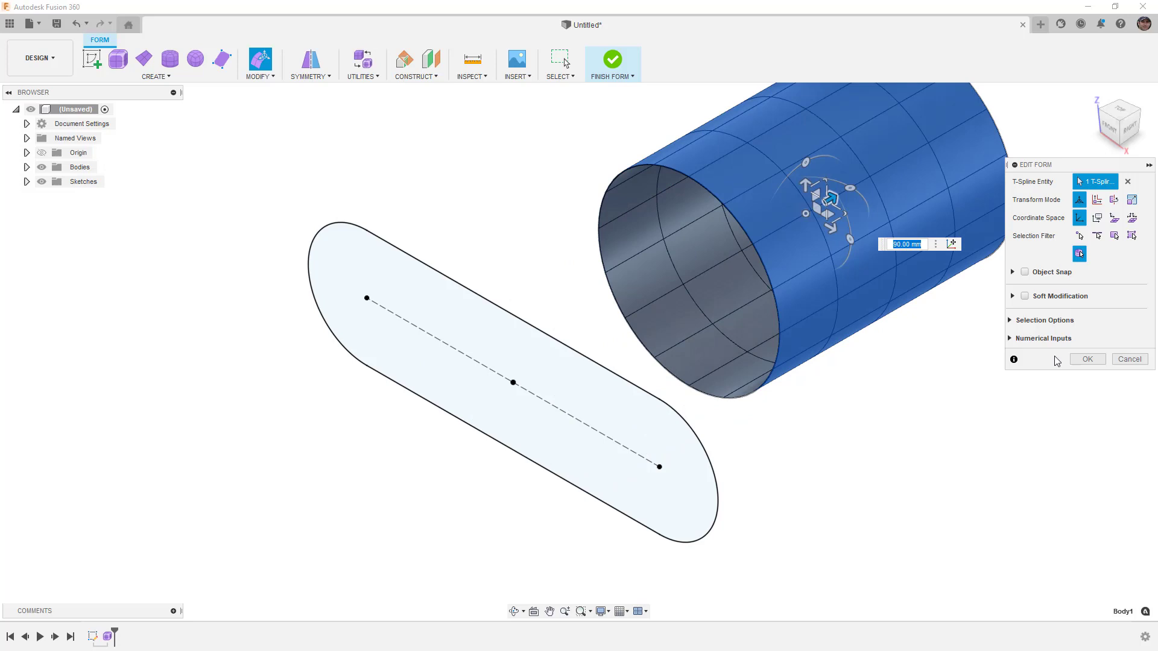
left_click(1080, 361)
scroll(563, 475, "down", 3)
left_click(509, 300)
middle_click_drag(509, 300, 508, 295, "shift")
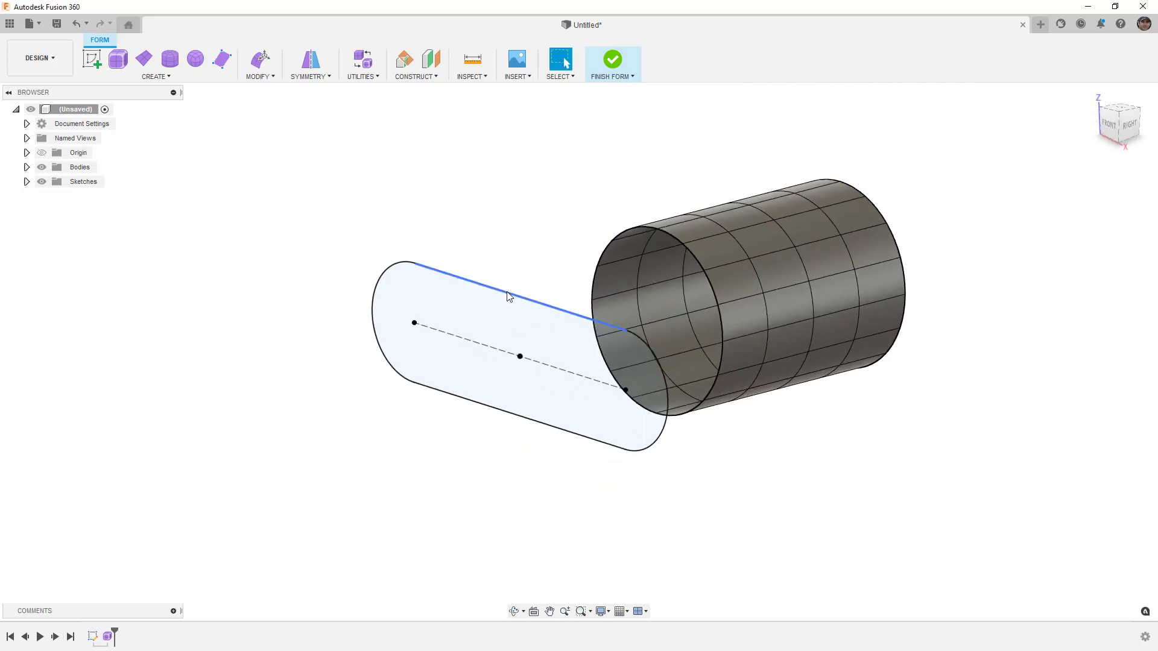
Step: Match the cylinder's open end edge loop to the slot profile, keeping Connected continuity
left_click(267, 80)
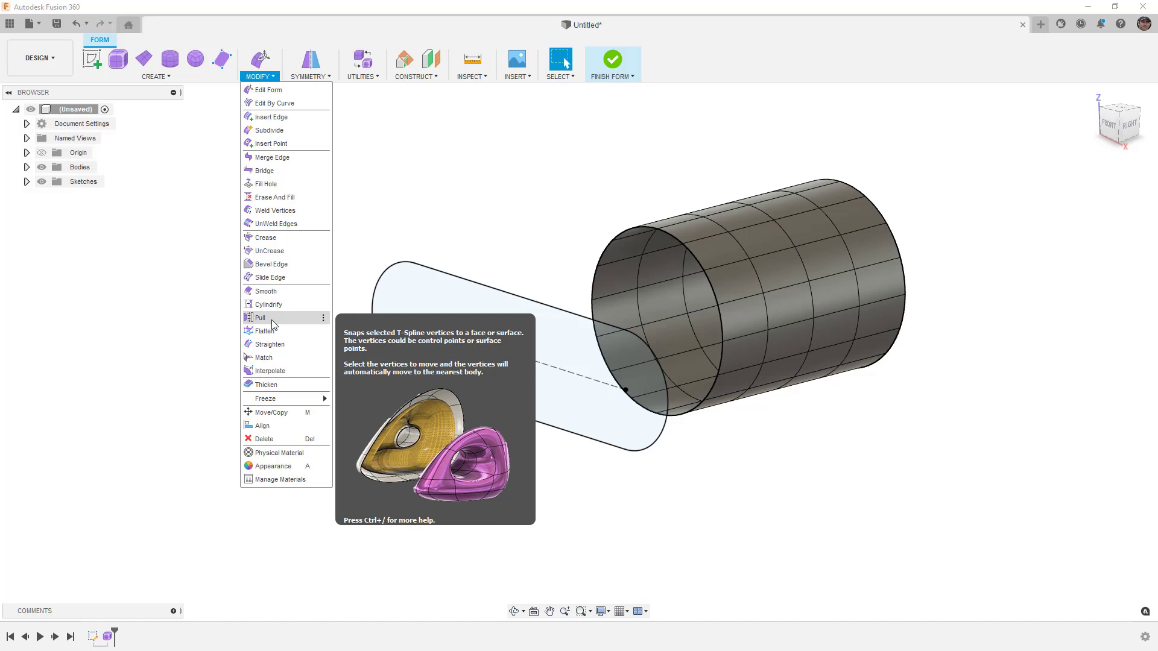
left_click(281, 358)
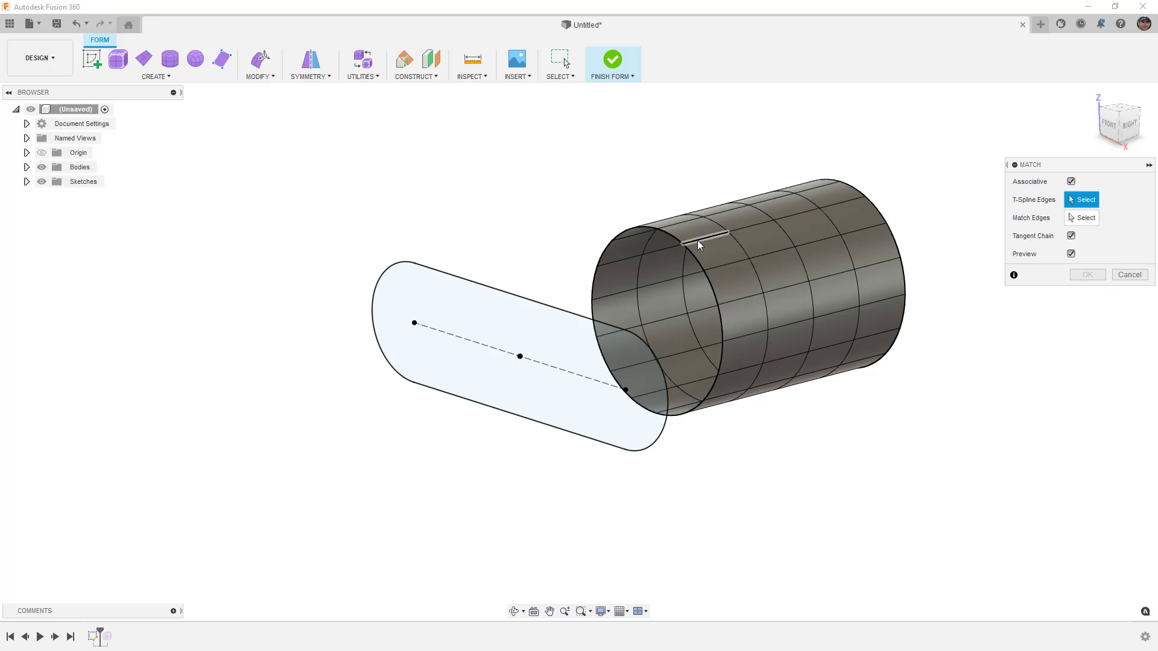
left_click(669, 240)
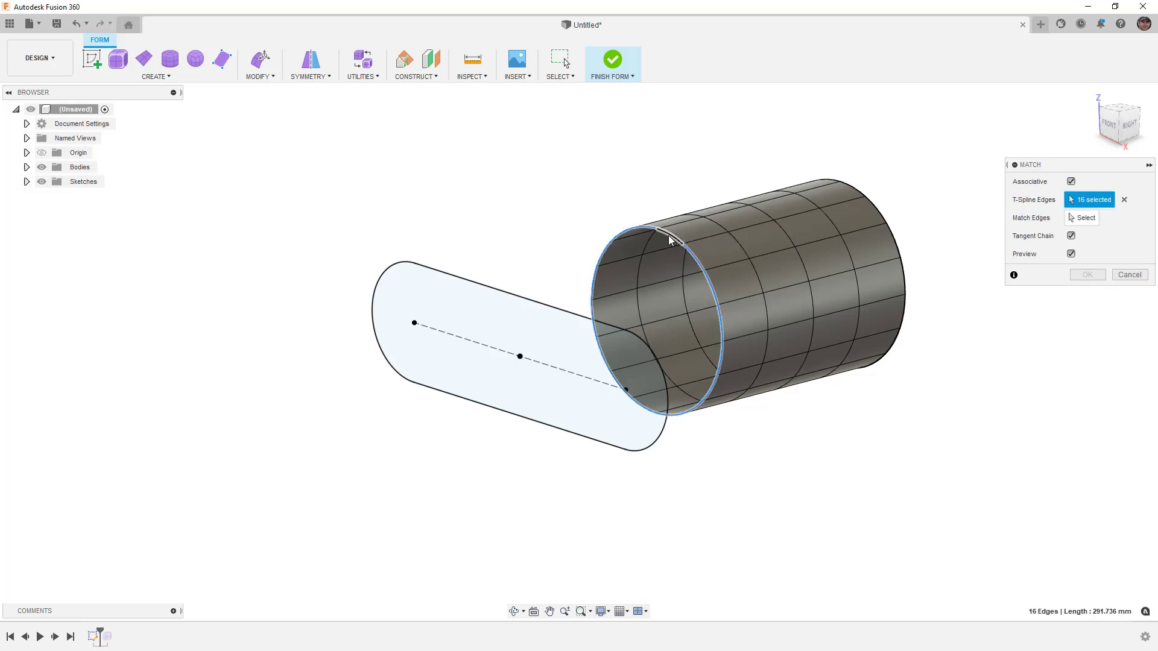
left_click(1082, 219)
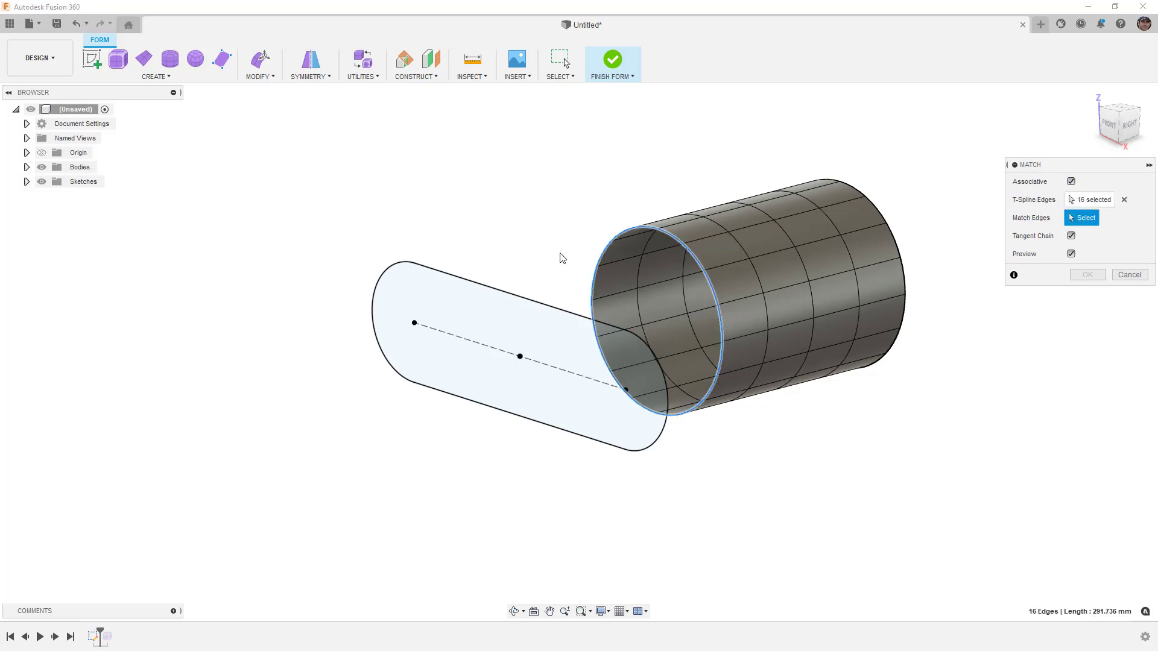
left_click(543, 299)
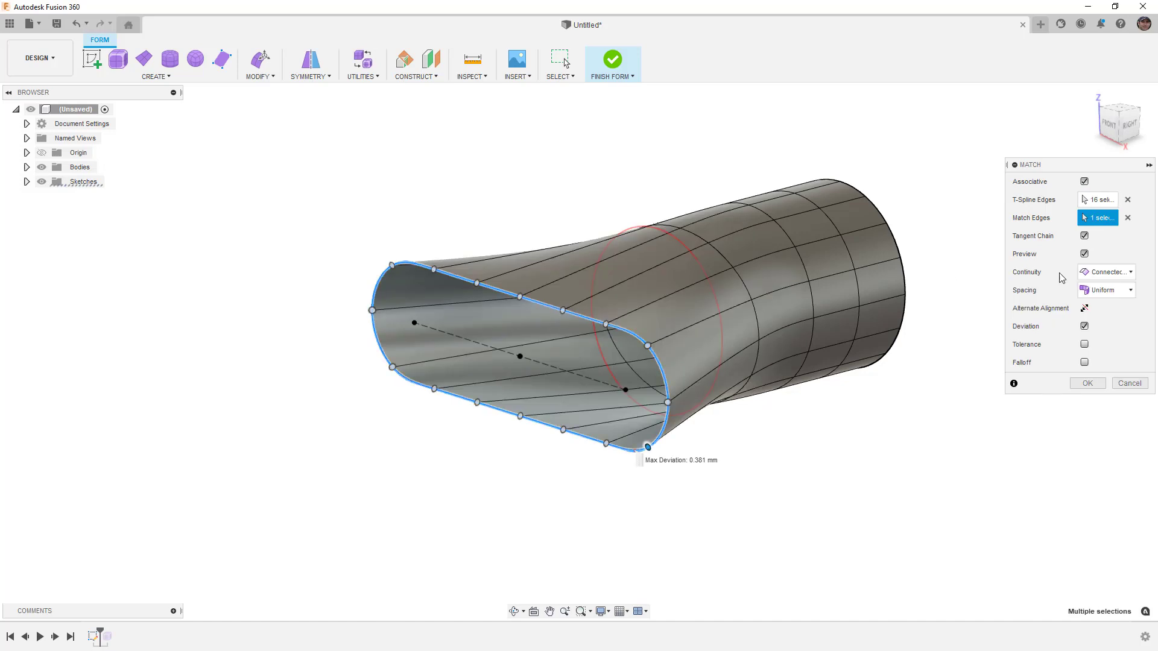
left_click(1103, 291)
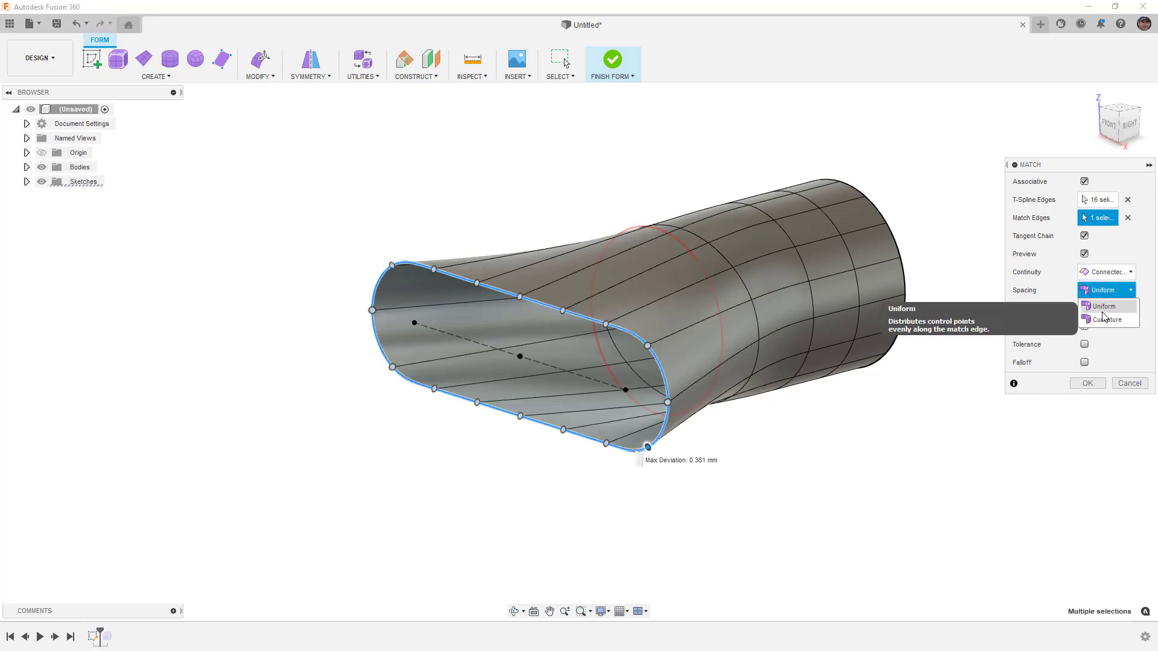
left_click(1119, 272)
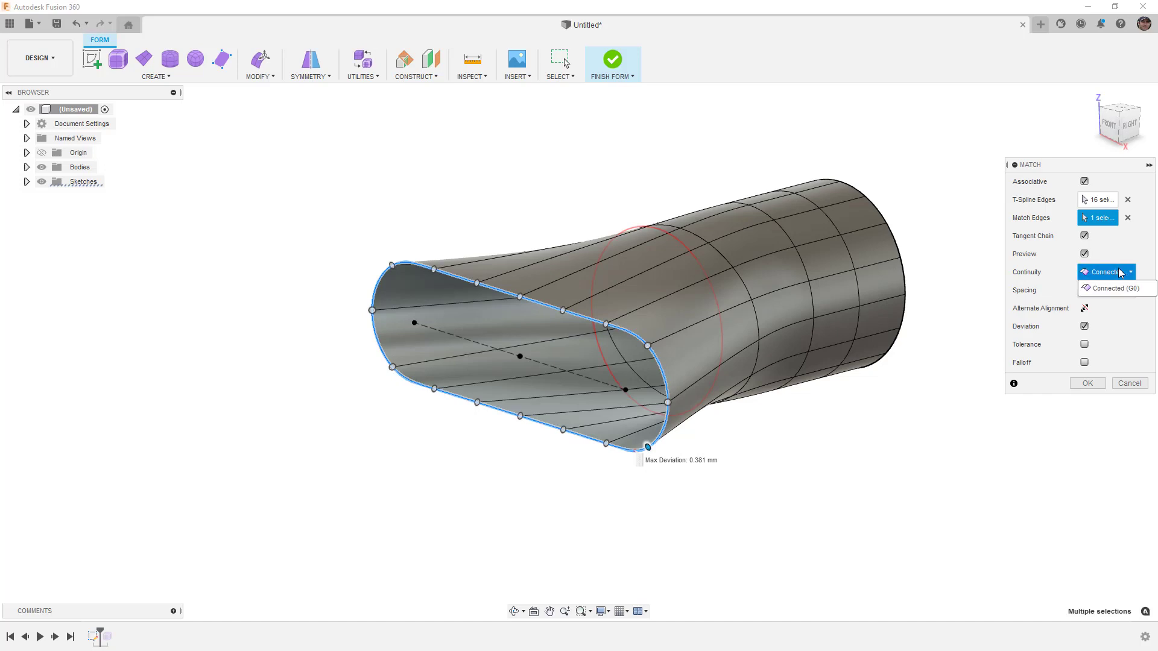
left_click(1120, 271)
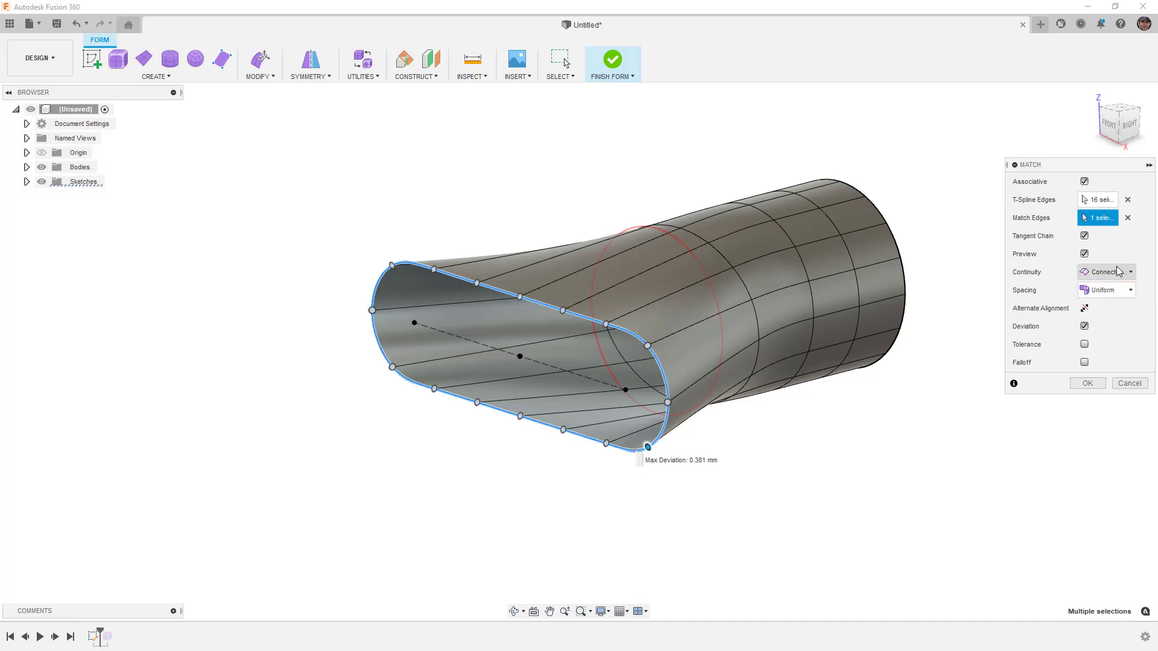
left_click(1091, 386)
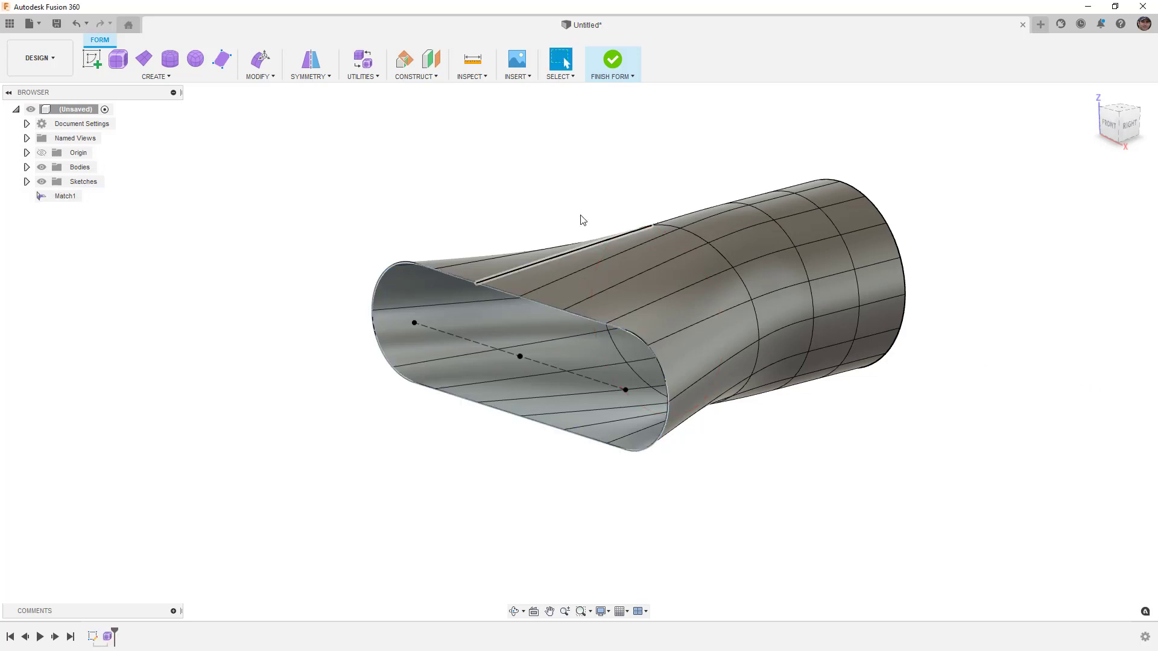
Step: Finish the form, show Sketch1's dimensions, and begin editing the 150.00 length
left_click(610, 60)
mouse_move(594, 125)
middle_mouse_down("shift")
mouse_move(548, 119)
mouse_move(592, 118)
mouse_move(587, 130)
middle_mouse_up("shift")
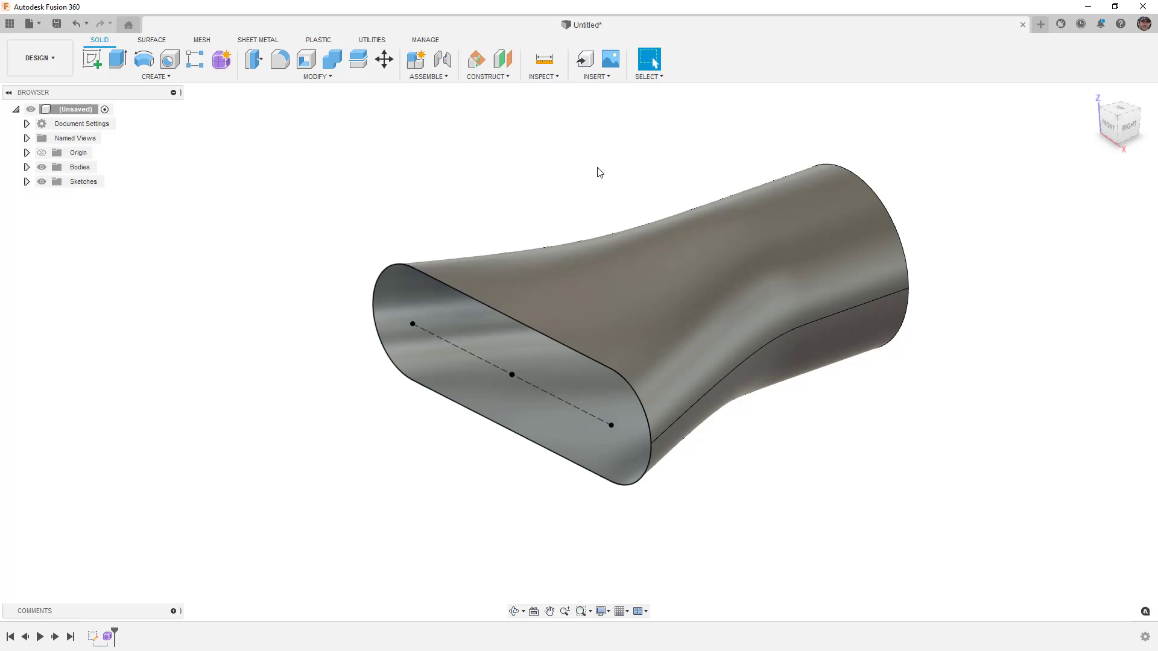
left_click(27, 182)
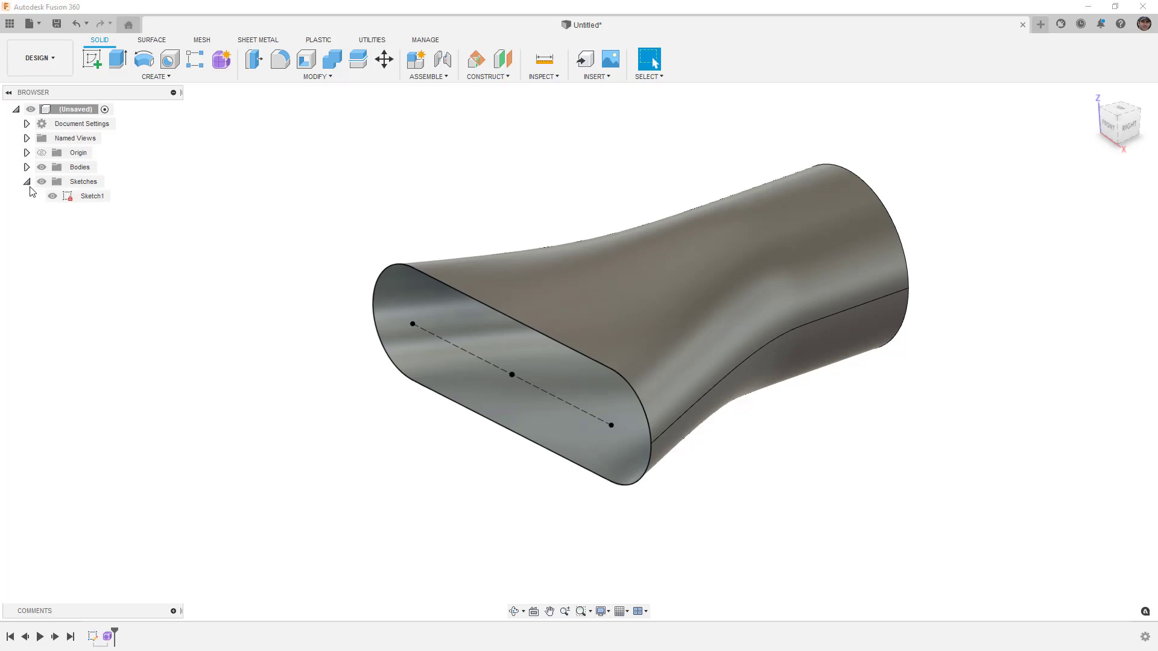
right_click(89, 198)
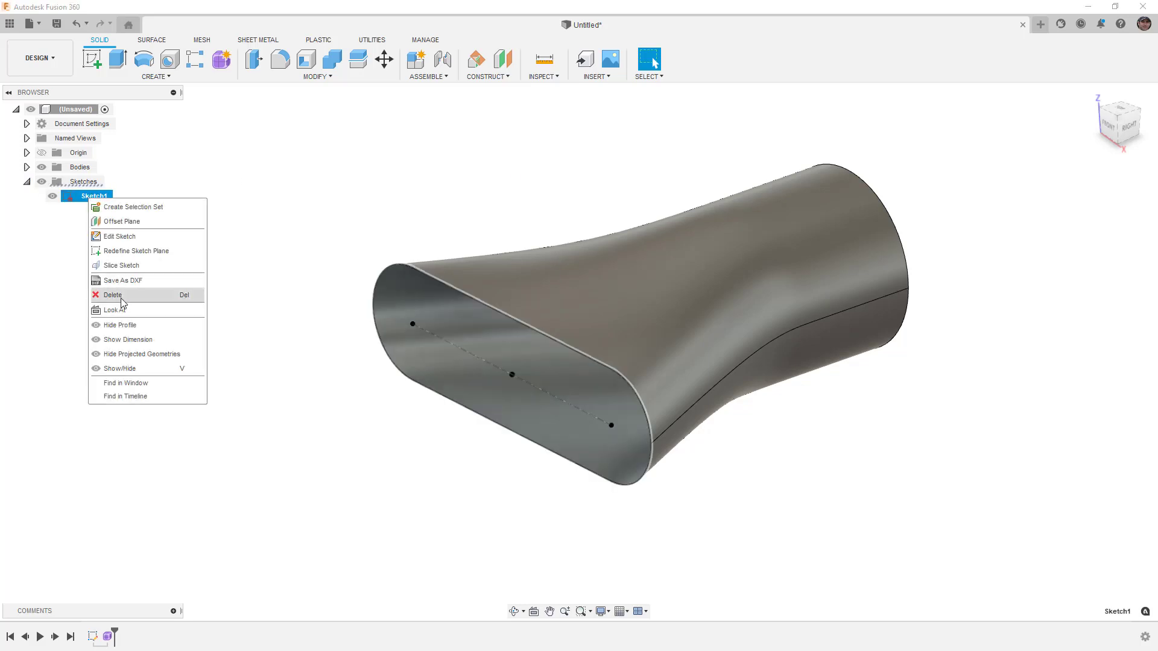
left_click(146, 339)
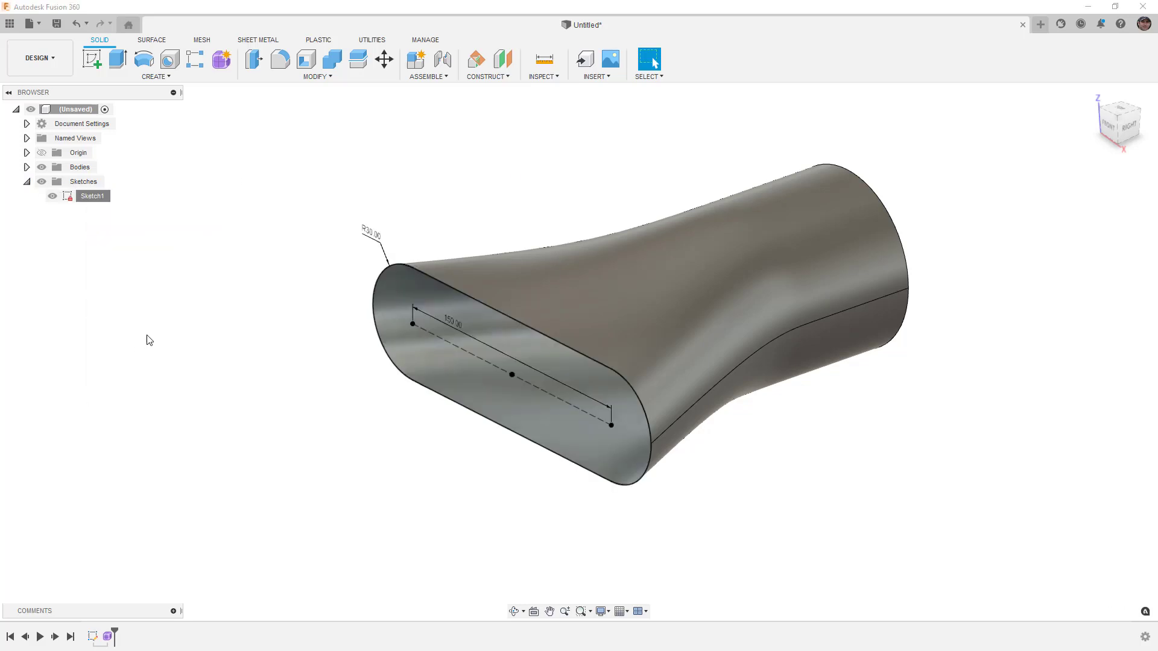
double_click(455, 321)
Step: Change the slot length to 100, the end radius to 50, then the length back to 150
type("100")
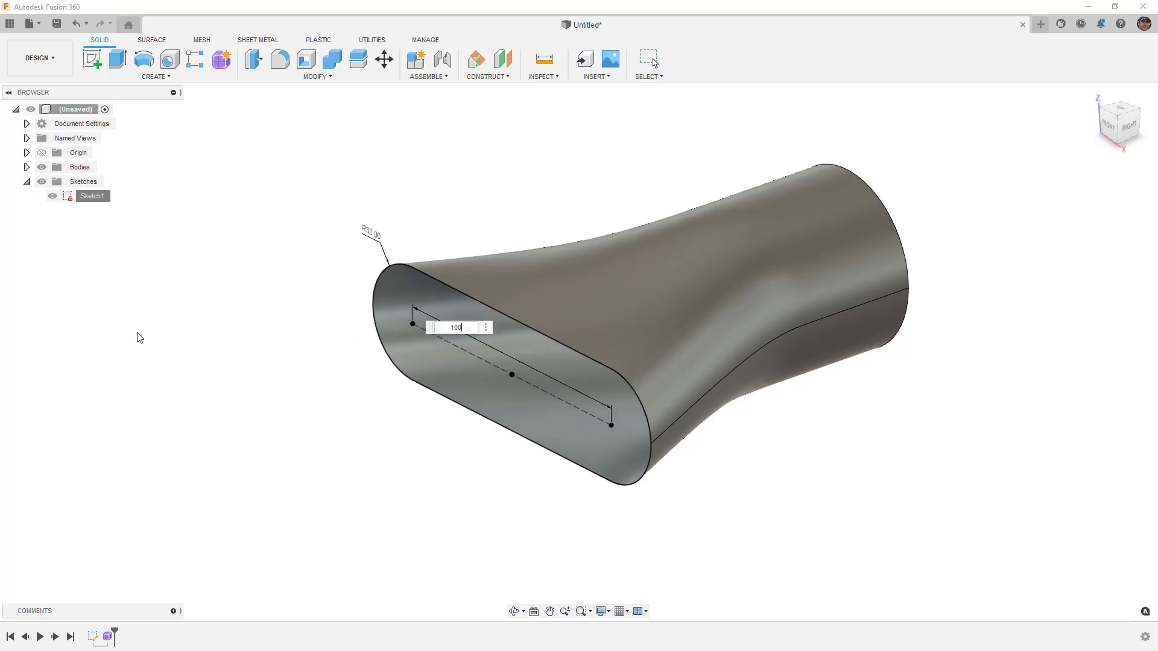
key("Return")
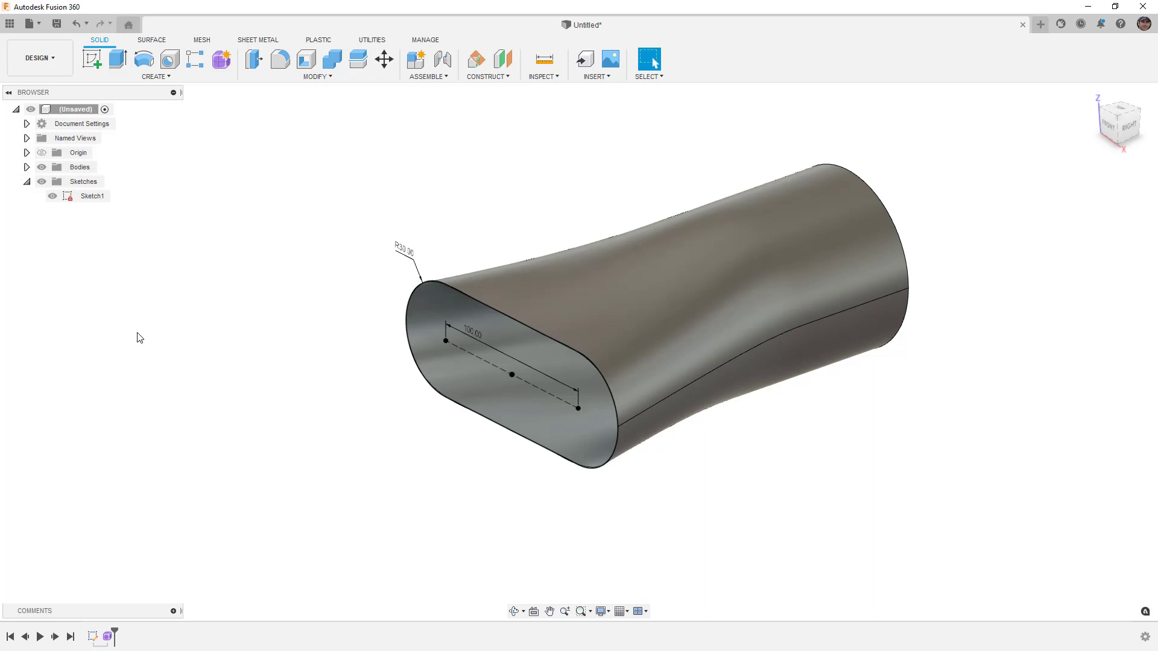
double_click(403, 251)
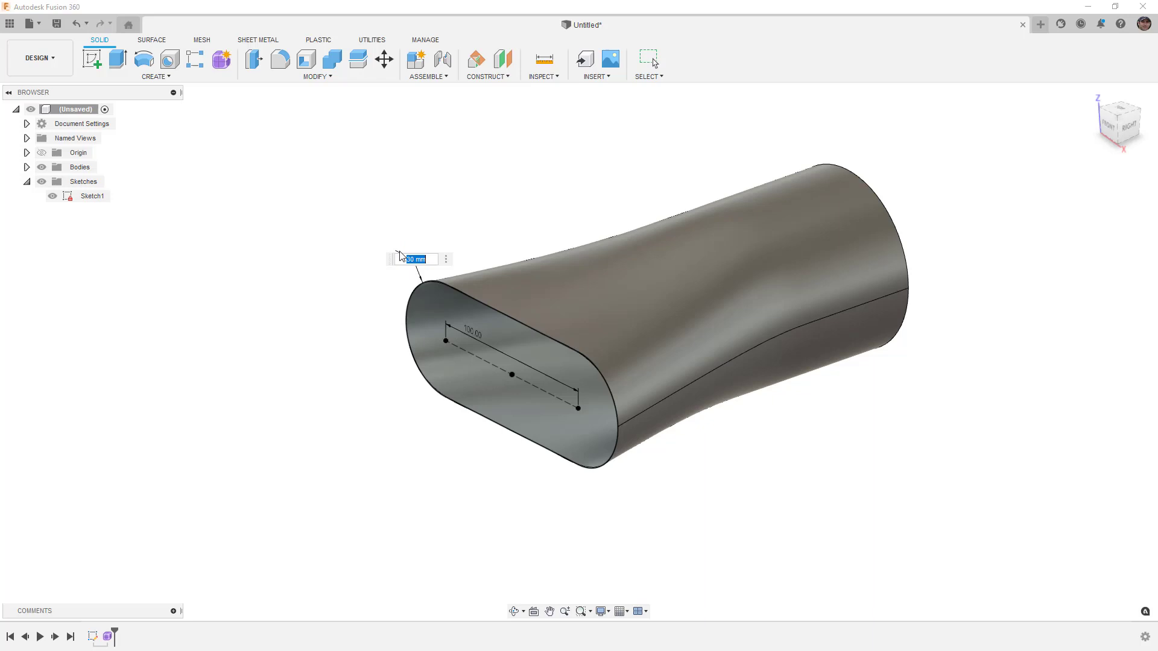
type("50")
key("Return")
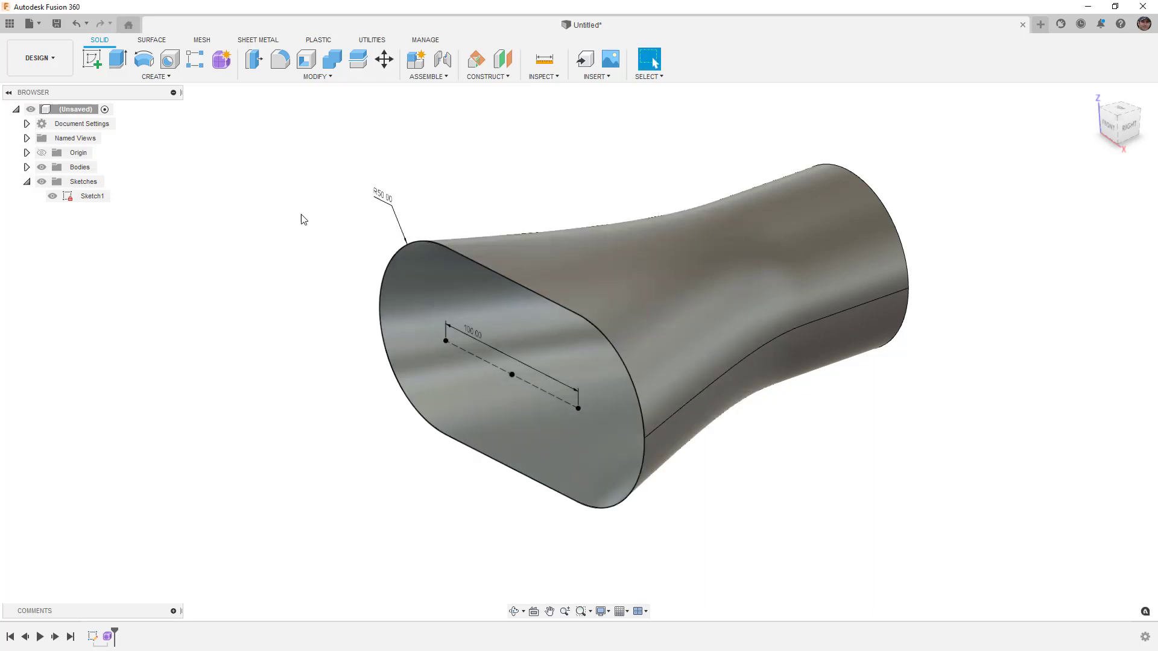
double_click(478, 332)
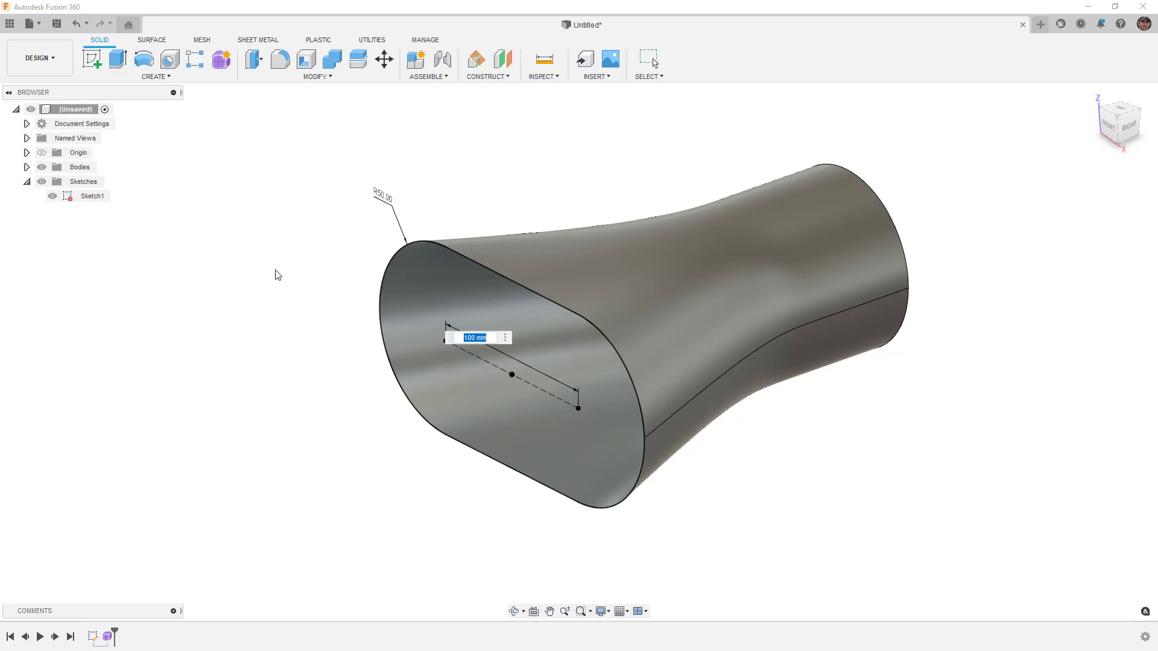
type("150")
key("Return")
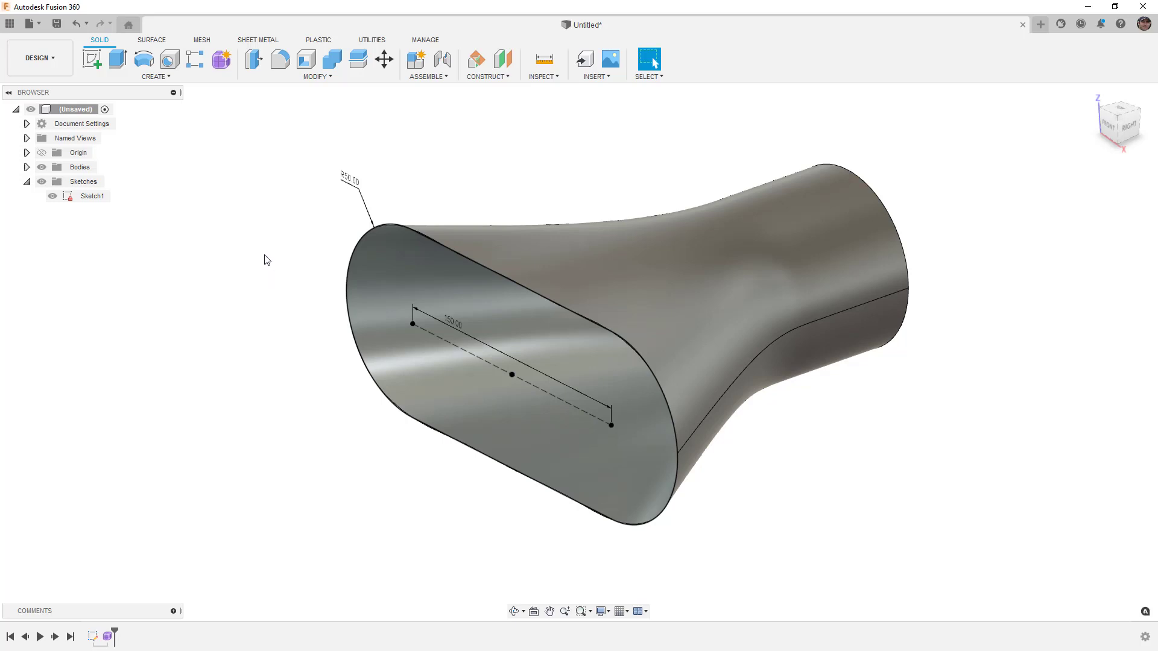
Step: Hide Body1 and extrude the slot profile 70 mm as a surface with a 10° taper
left_click(26, 167)
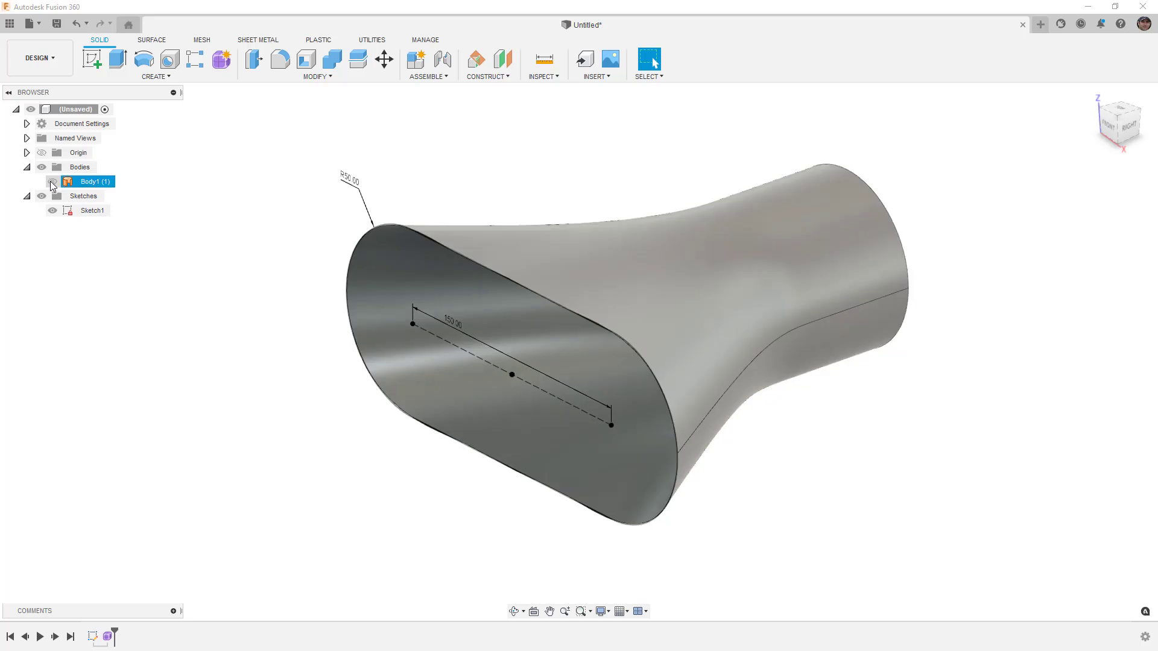
left_click(52, 181)
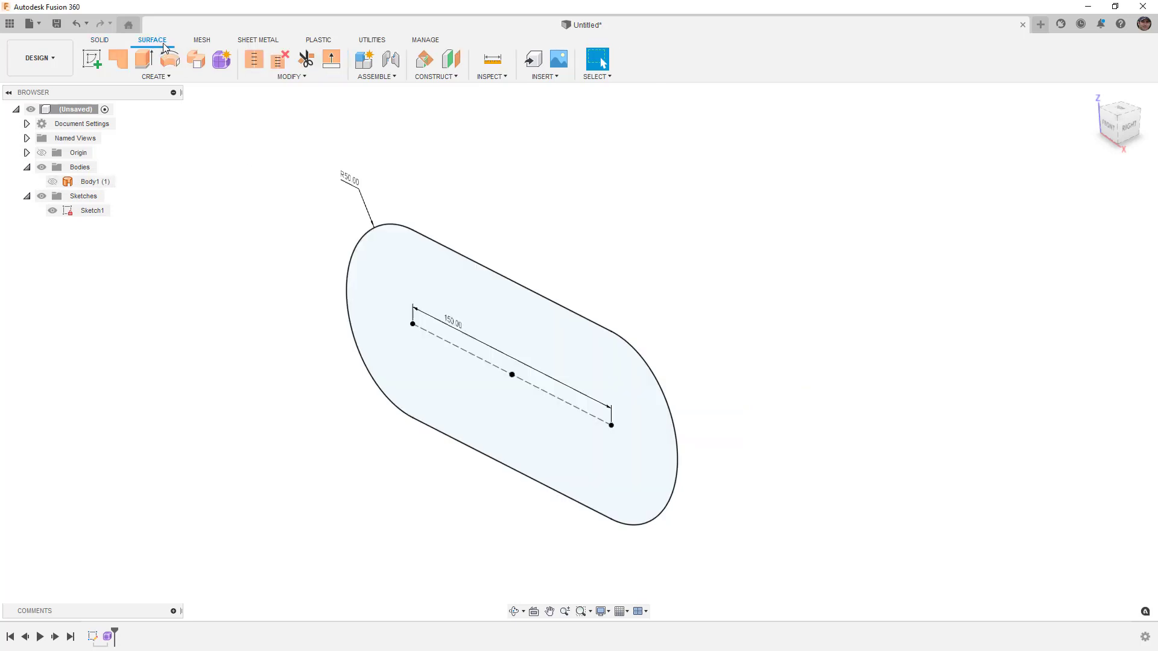
left_click(144, 59)
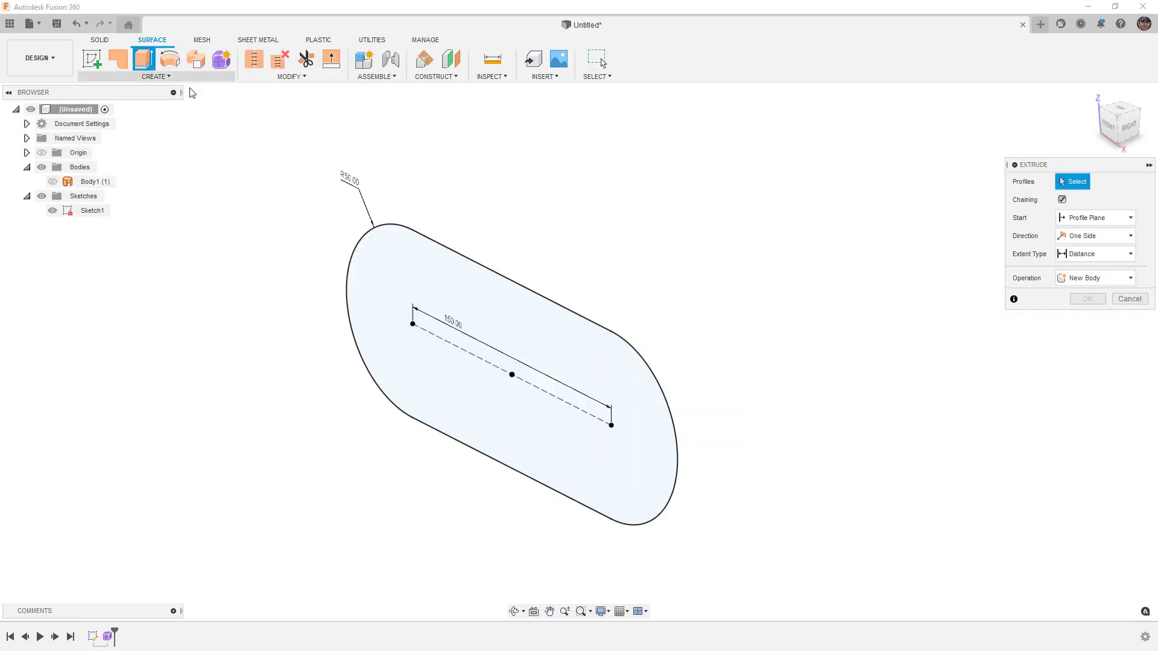
left_click(501, 278)
left_click_drag(517, 372, 410, 396)
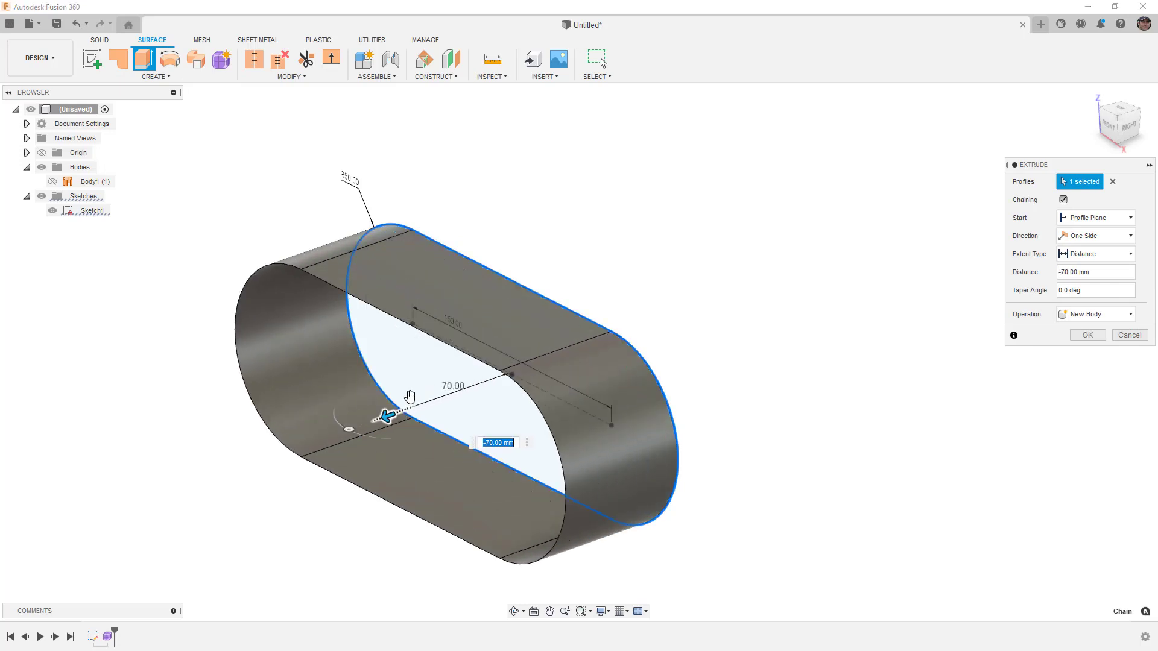
key("Tab")
type("10")
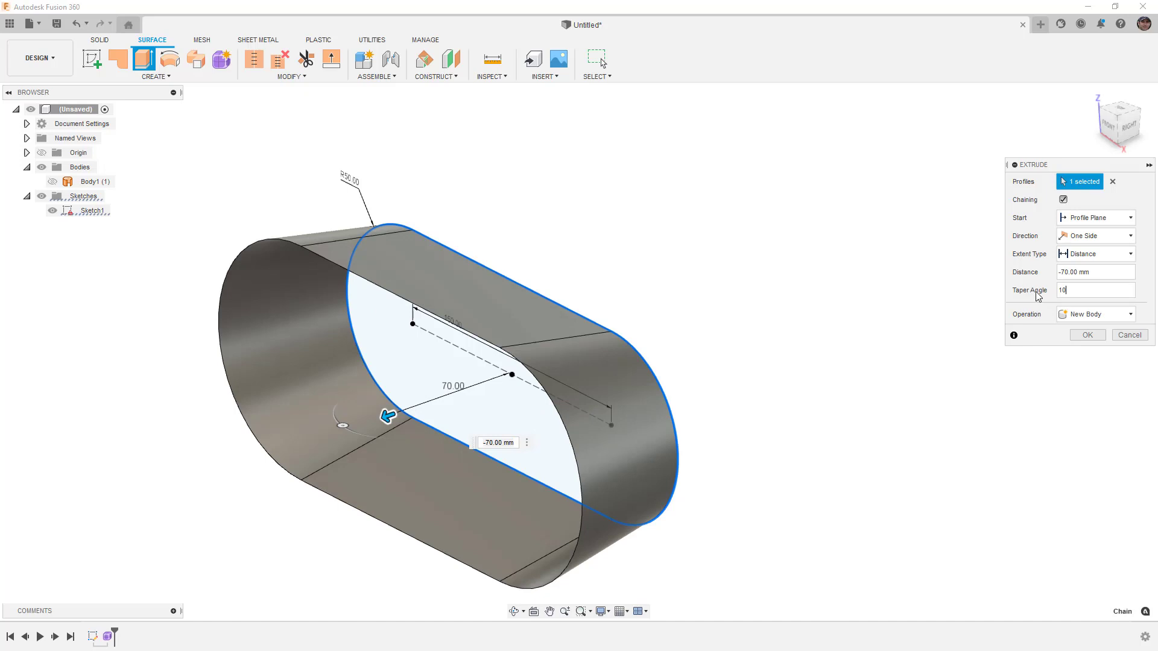
left_click(1085, 335)
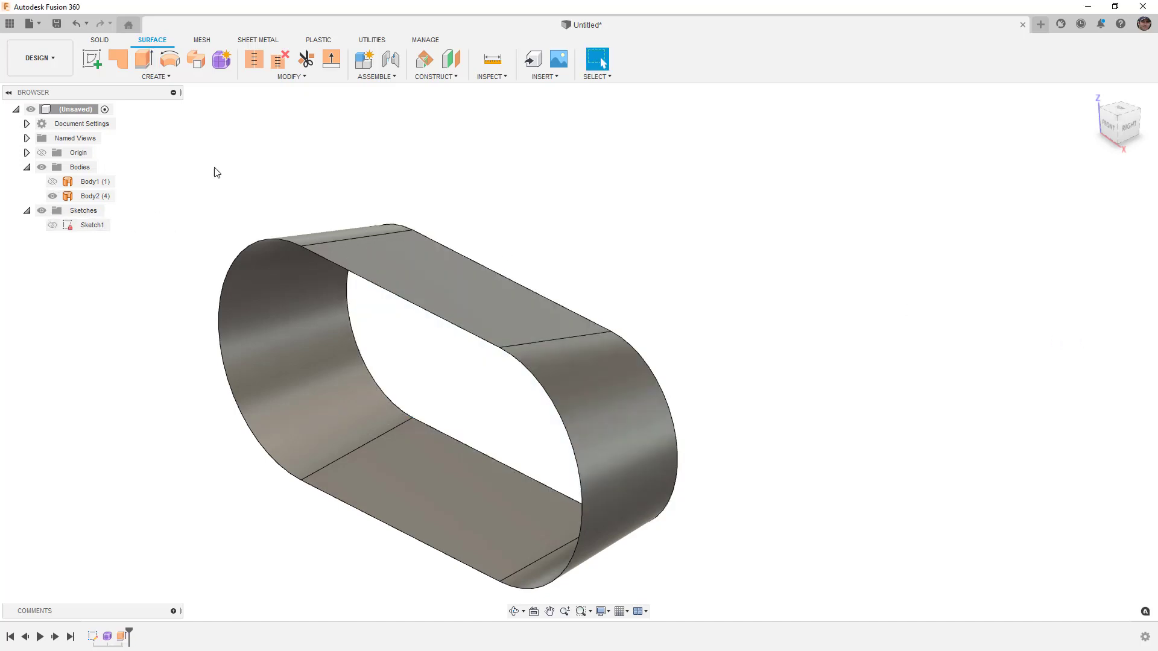
Step: Create a T-spline cylinder at the origin with 8 diameter and 4 height faces
left_click(222, 59)
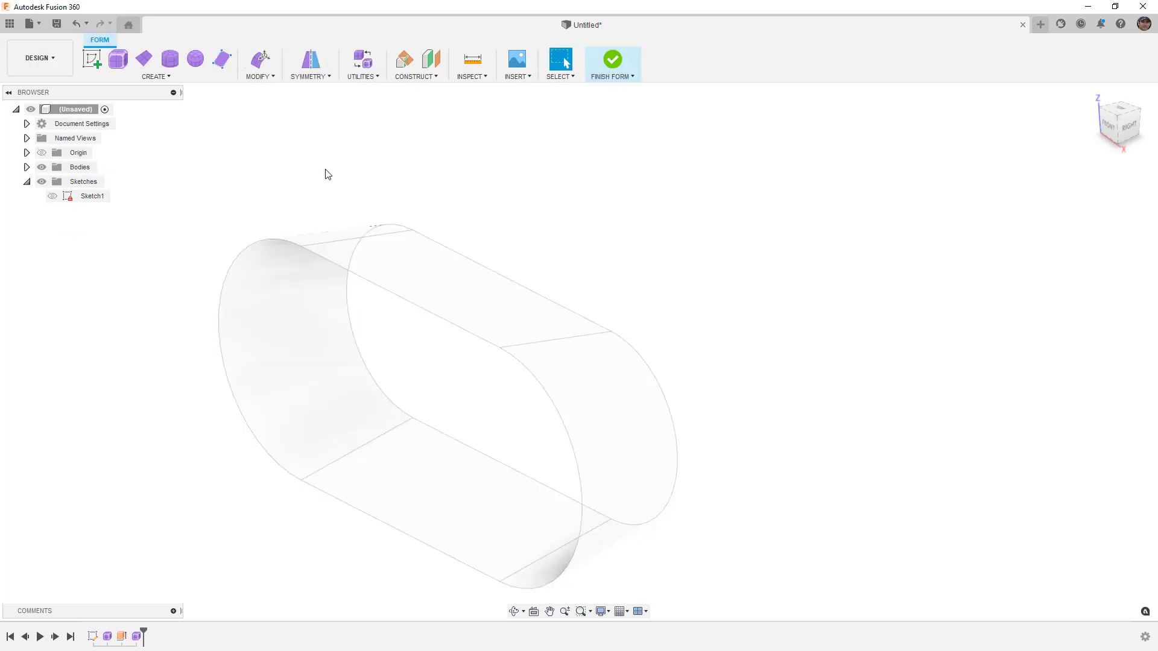
left_click(171, 59)
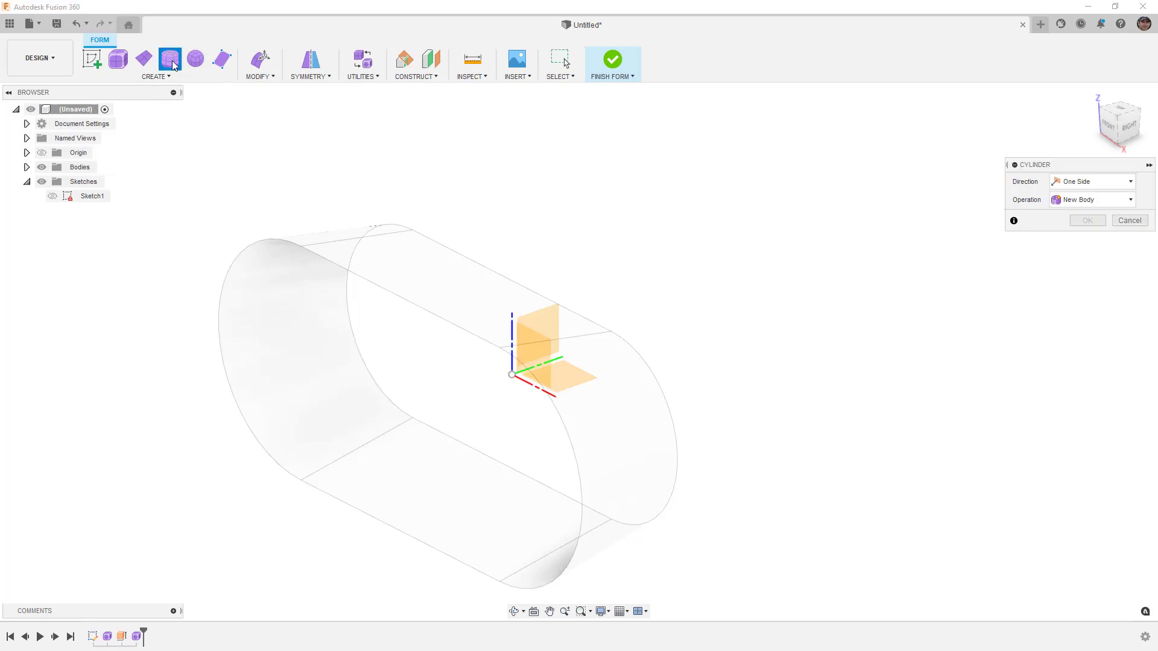
left_click(512, 374)
left_click(575, 331)
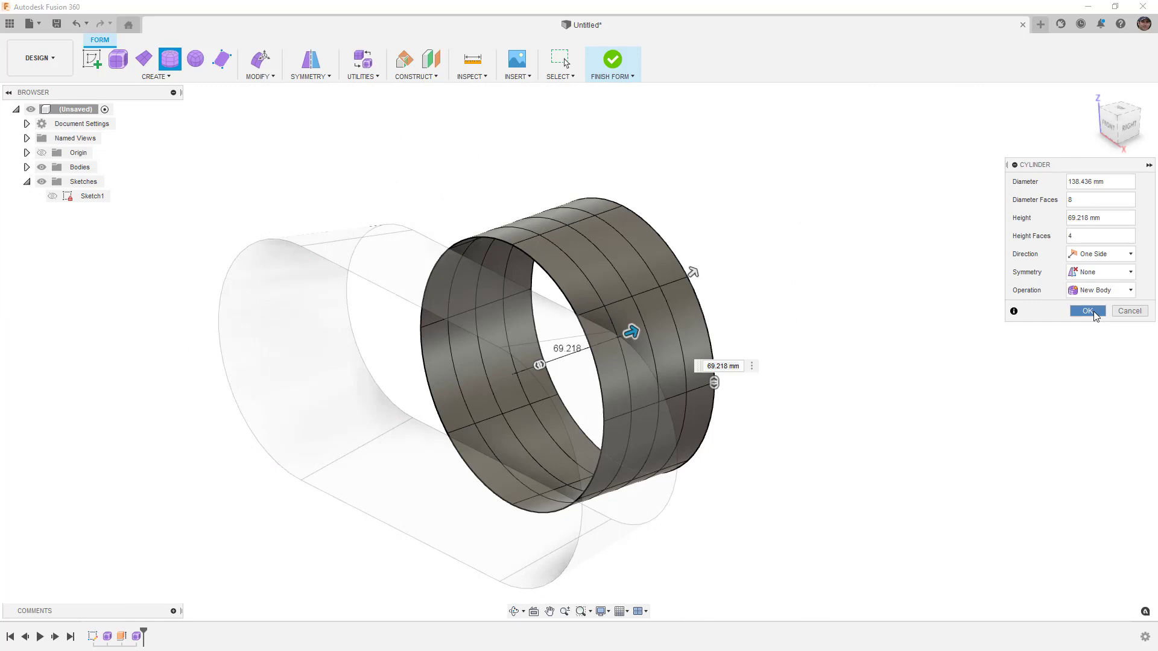
left_click(1087, 311)
Step: Slide the new cylinder 130 mm along its axis using Edit Form
left_click(259, 59)
left_click(562, 257)
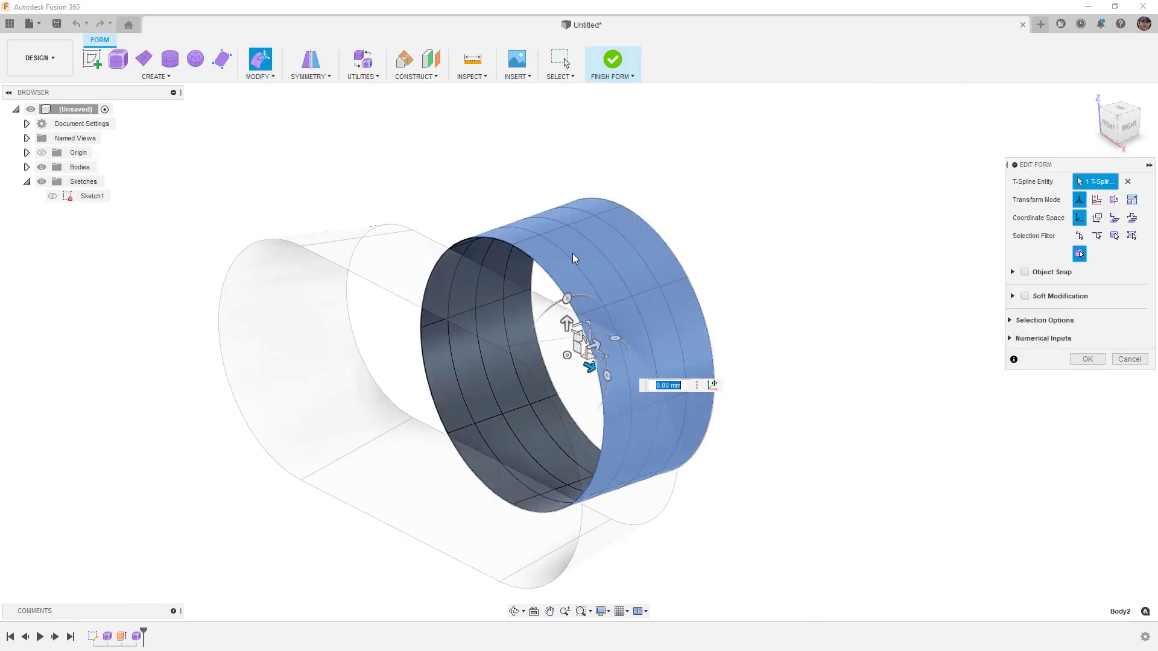
left_click_drag(594, 346, 808, 279)
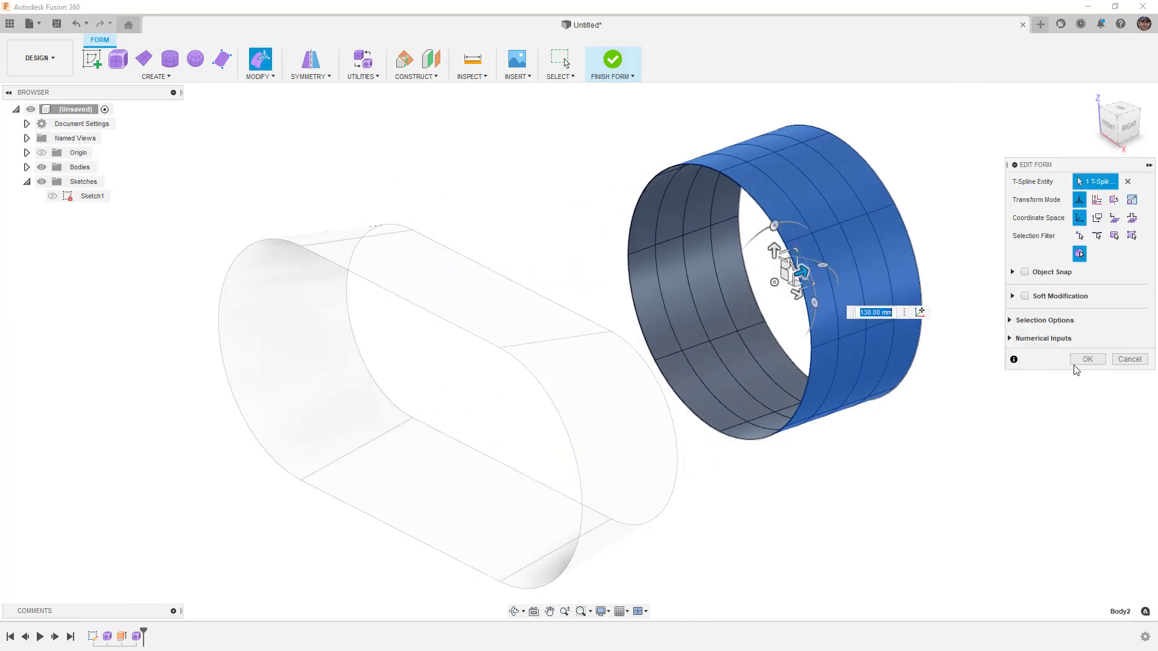
left_click(1087, 358)
left_click(260, 77)
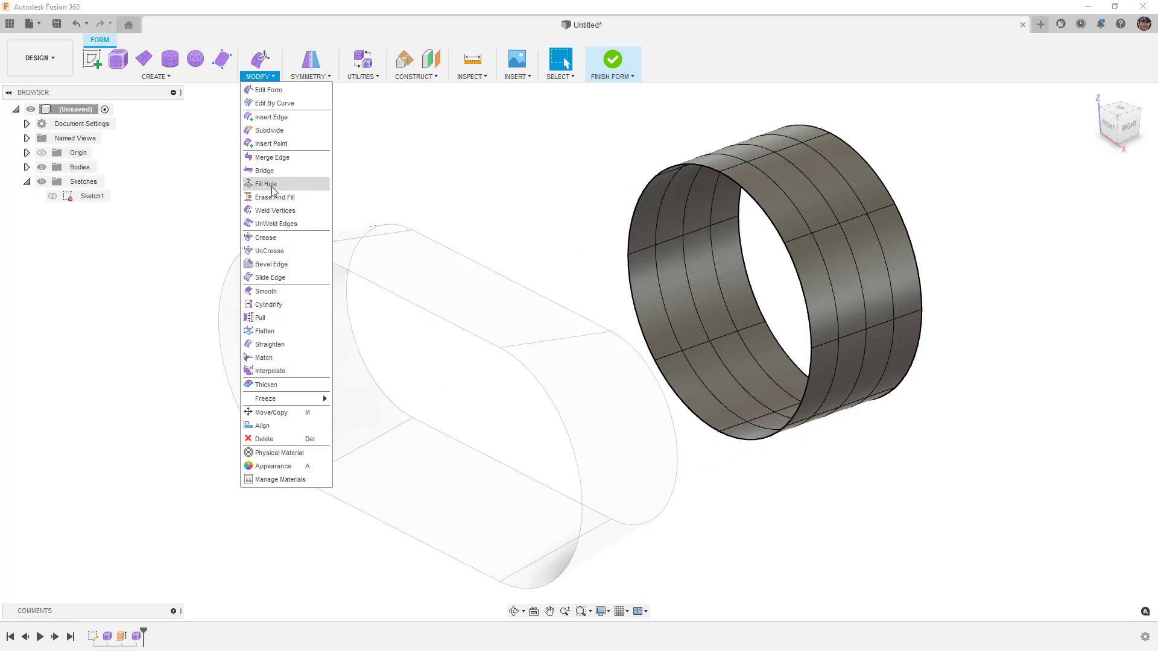
left_click(279, 357)
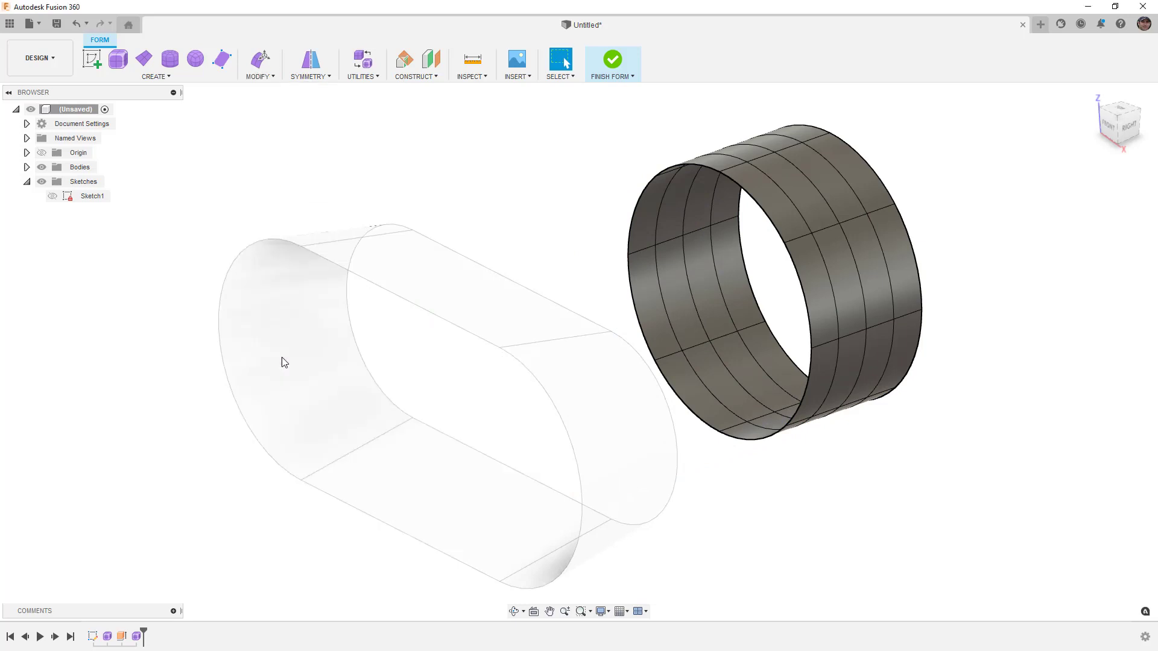
Step: Match the cylinder's near rim to the slot surface's end edge with Curvature (G2) continuity, then finish the form
left_click(758, 205)
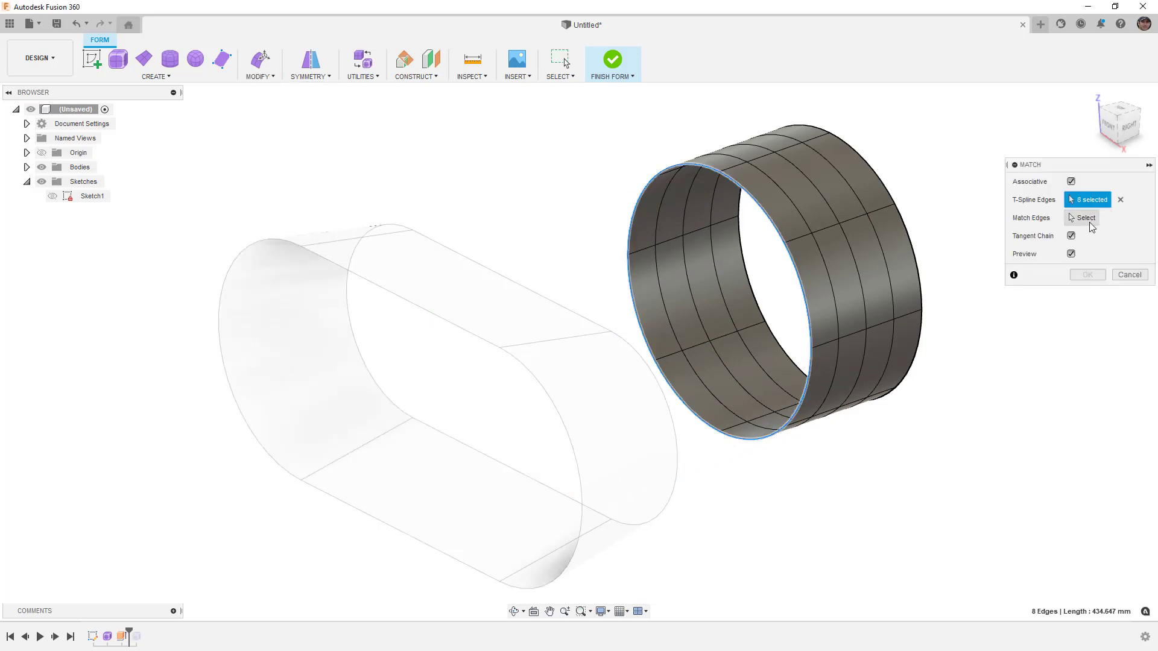
left_click(1082, 218)
left_click(529, 294)
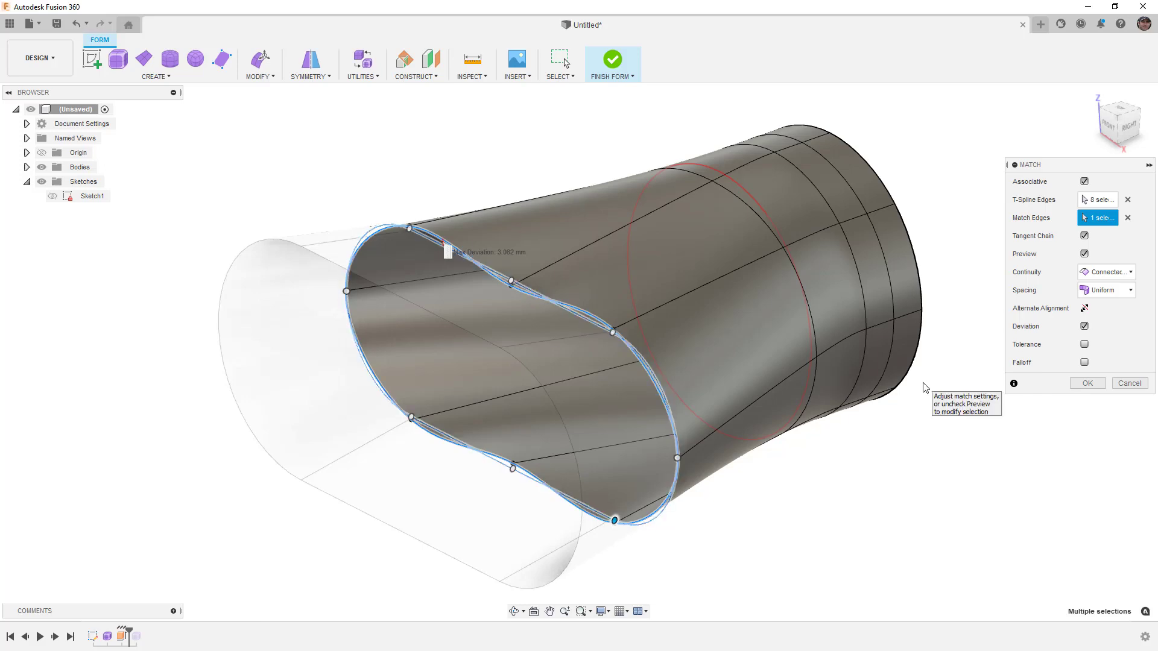
left_click(1120, 275)
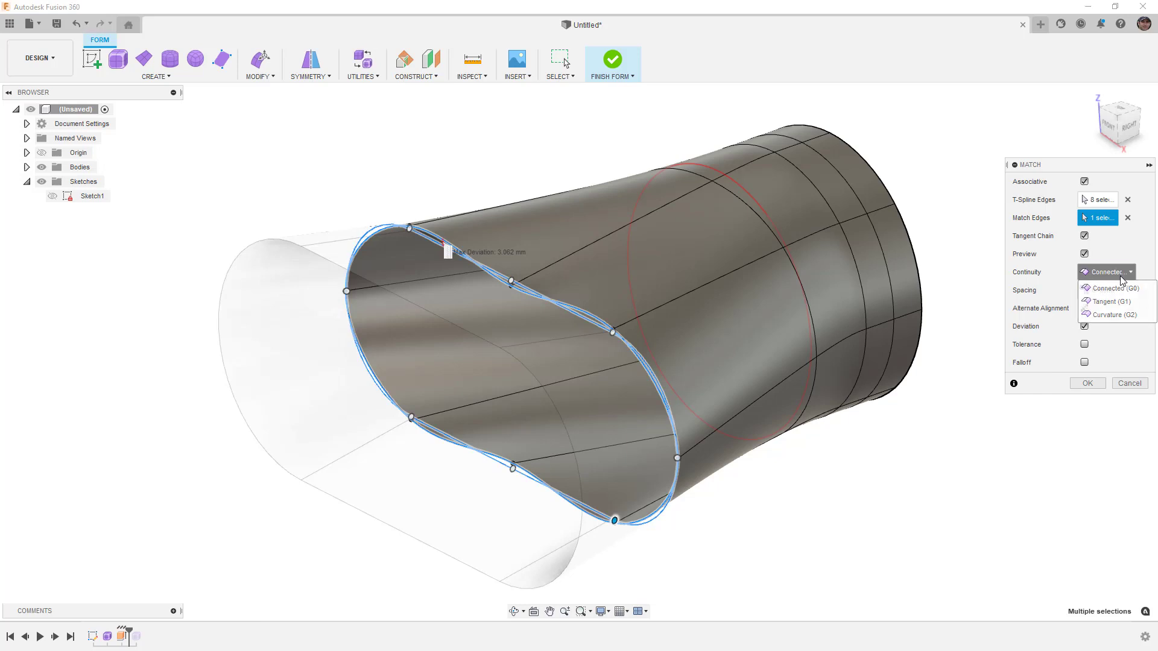
left_click(1112, 302)
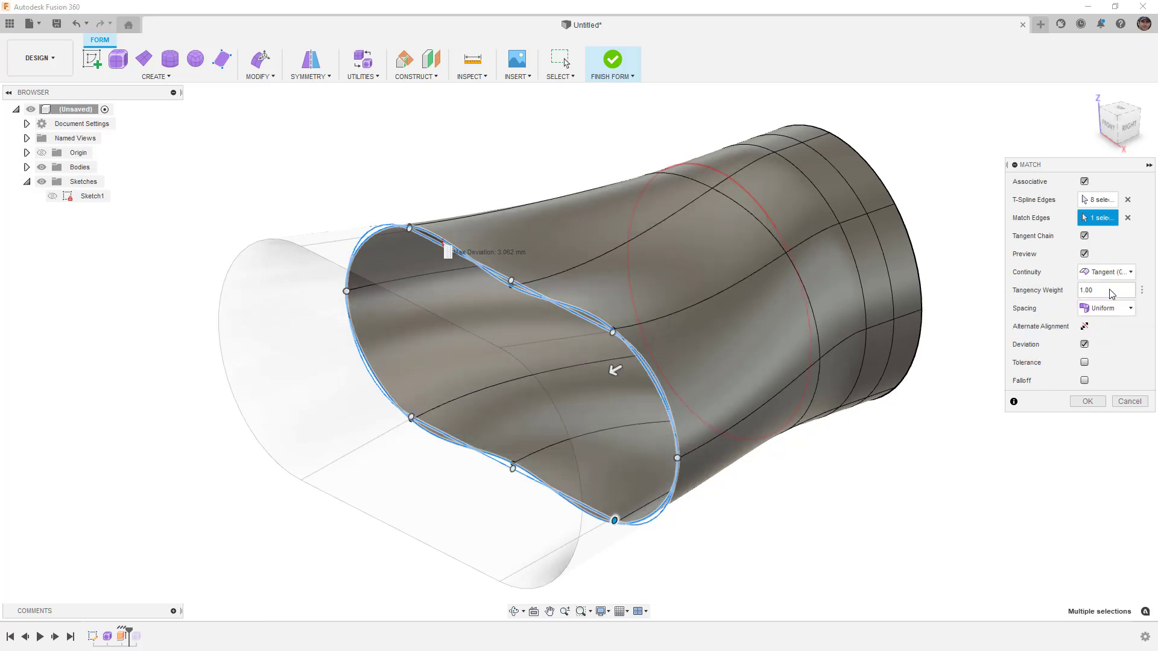
left_click(1108, 274)
left_click(1113, 315)
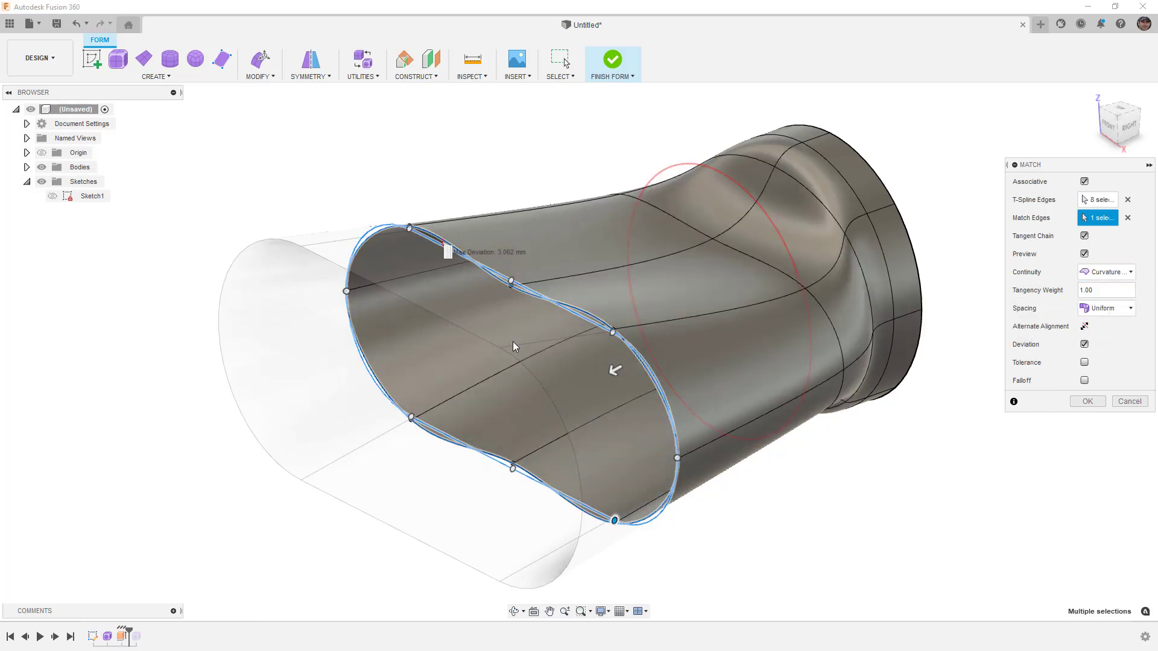
left_click(1088, 401)
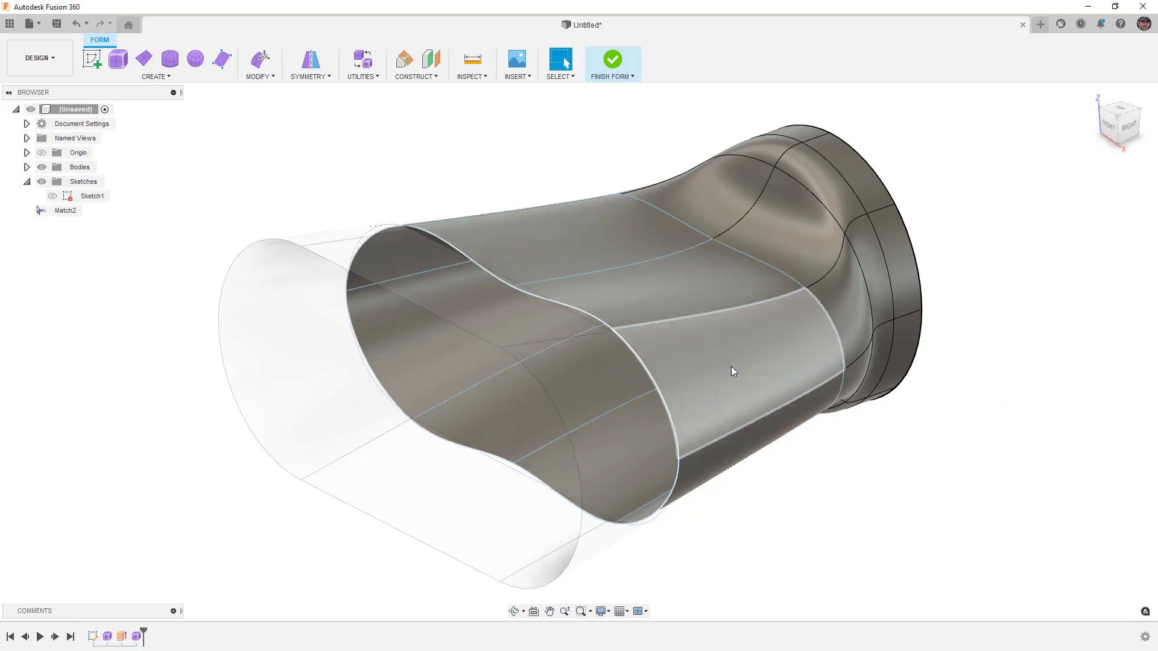
left_click(613, 59)
Step: Orbit around Body2 and Body3 to inspect the blend and check the tube's outer face
left_click(639, 370)
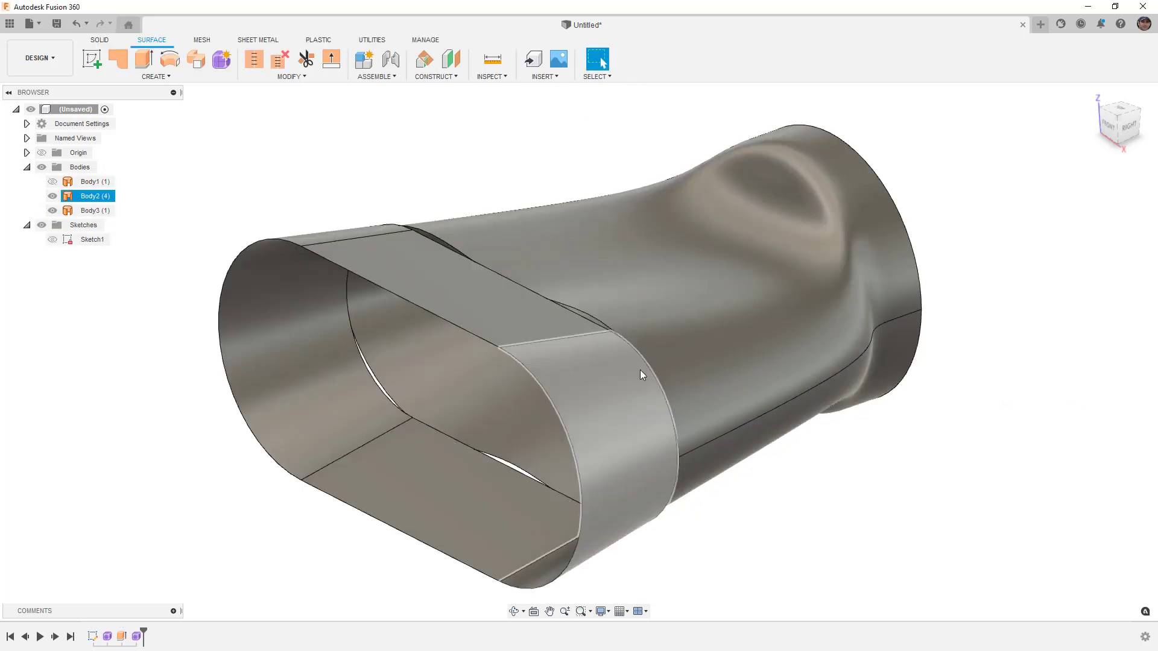
middle_click_drag(640, 370, 574, 368, "shift")
left_click(497, 249)
middle_click_drag(497, 248, 556, 290, "shift")
left_click(585, 268)
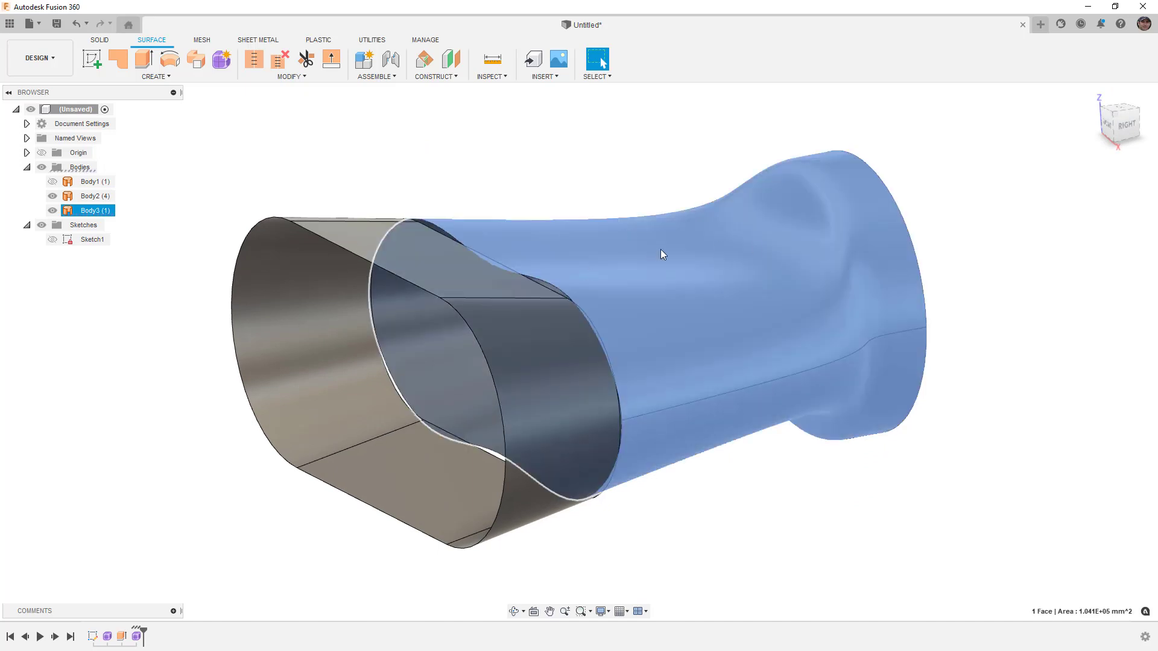
middle_click_drag(685, 279, 515, 268, "shift")
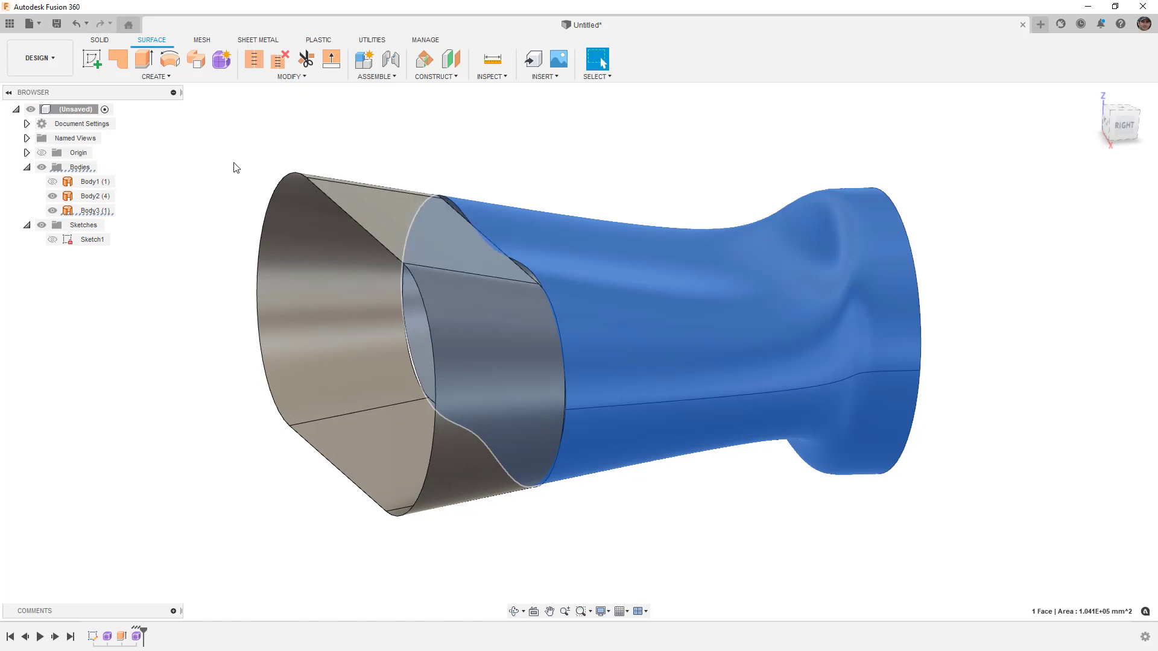
left_click(78, 254)
Step: Show Sketch1, set the slot radius to 75 and change the 150.00 dimension to 180
left_click(52, 239)
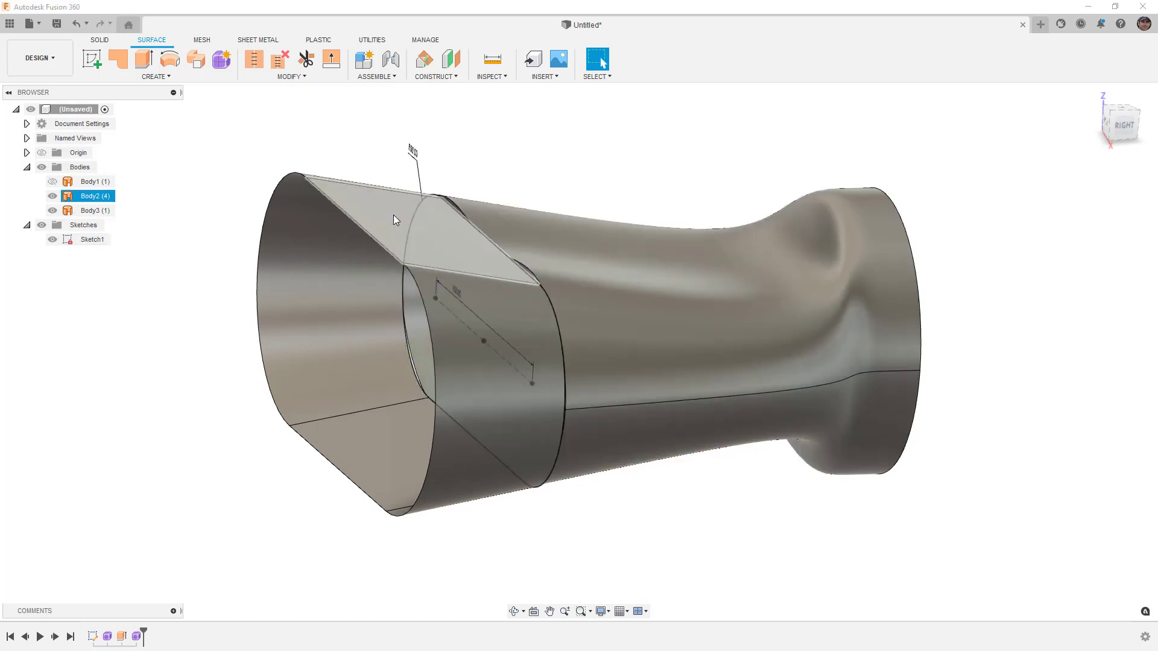
middle_click_drag(394, 215, 418, 220, "shift")
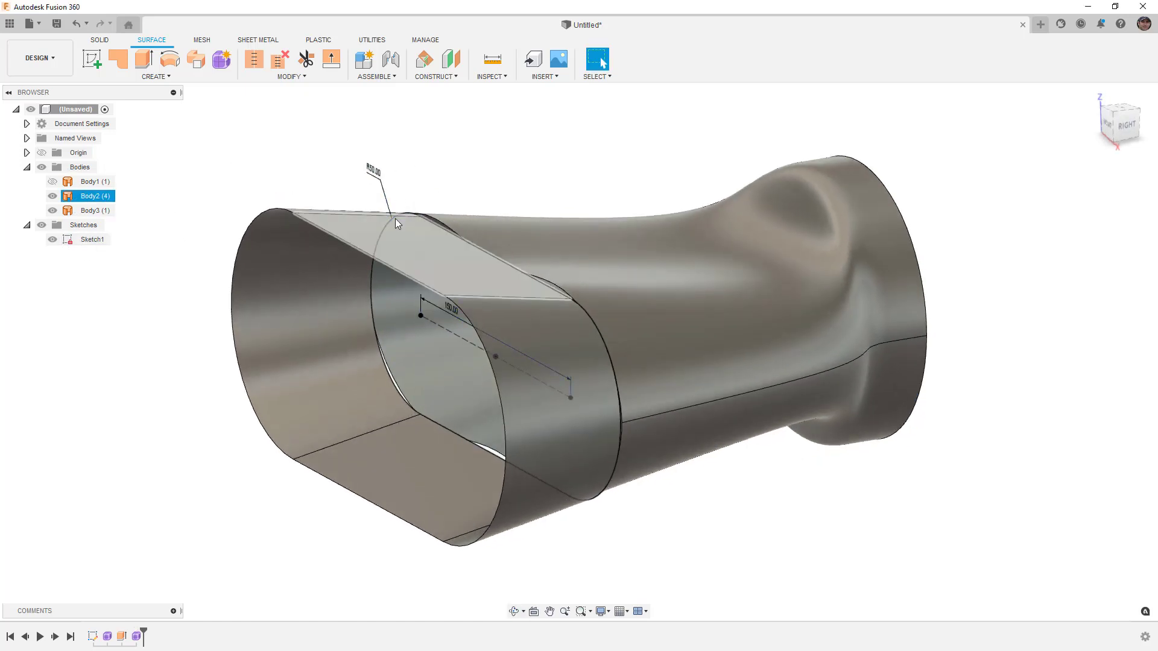
double_click(374, 174)
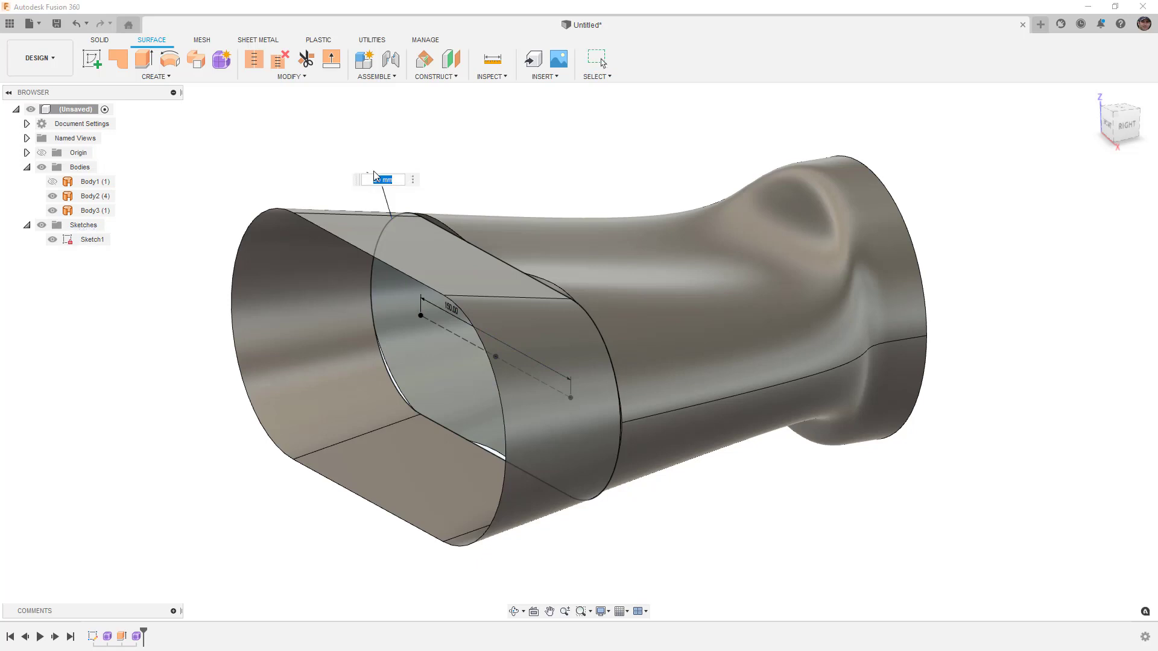
type("75")
key("Return")
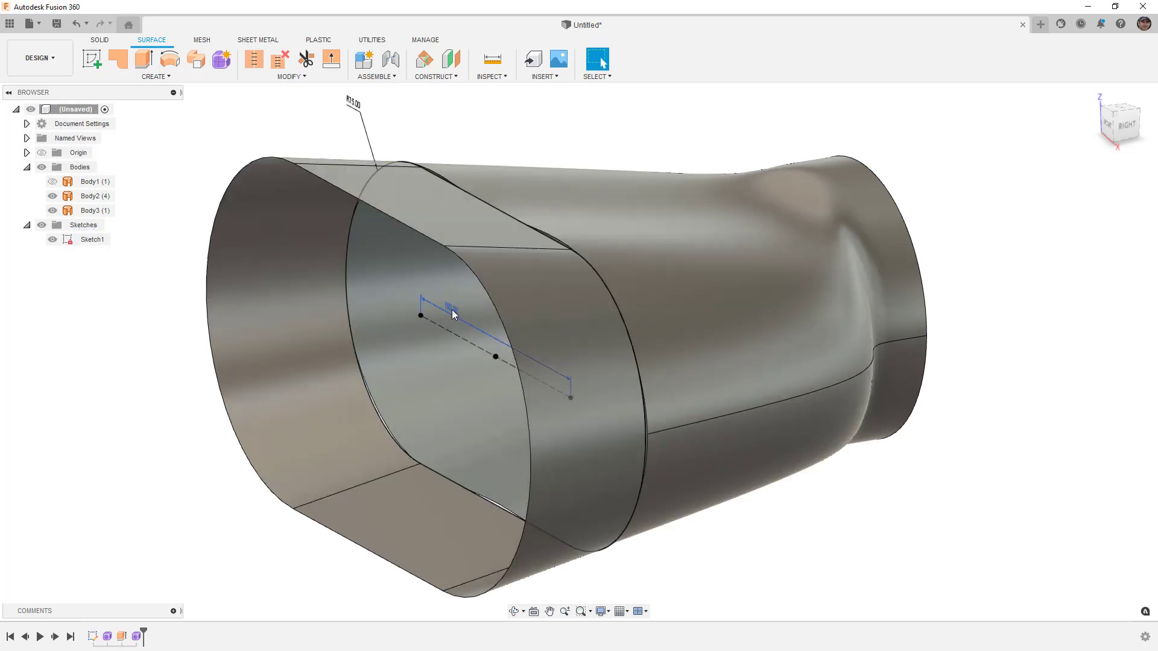
double_click(453, 313)
type("180")
key("Return")
Step: Set the slot length to 15 mm and check the shape from the right-side view
left_click(472, 338)
middle_click_drag(483, 323, 503, 346, "shift")
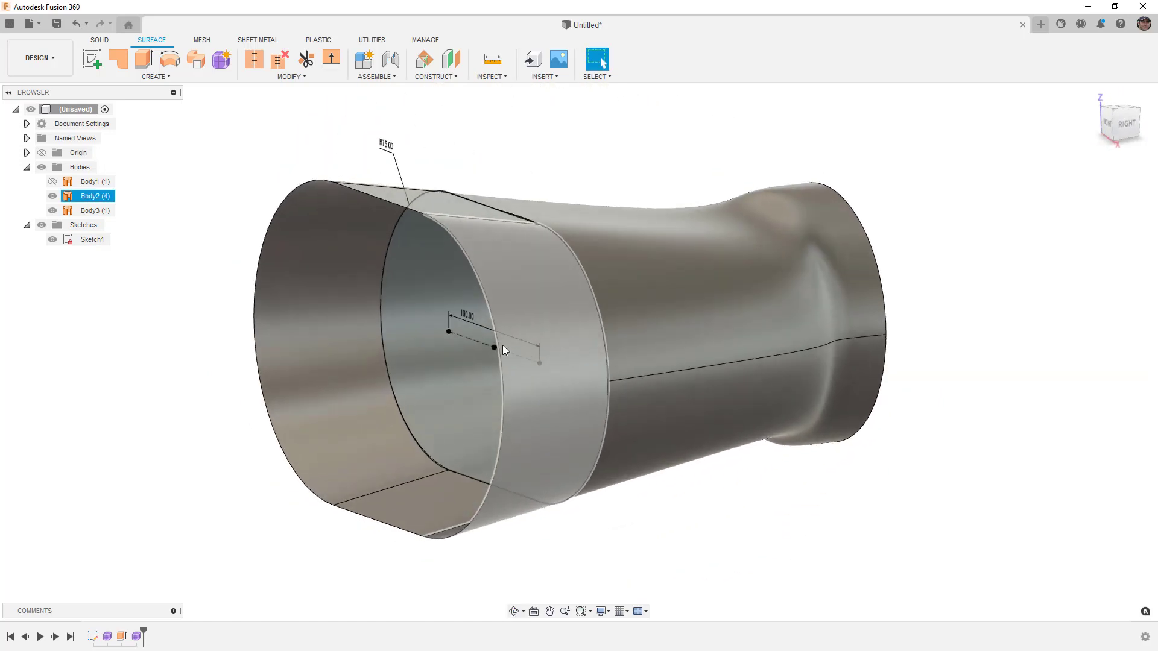
double_click(462, 314)
type("15")
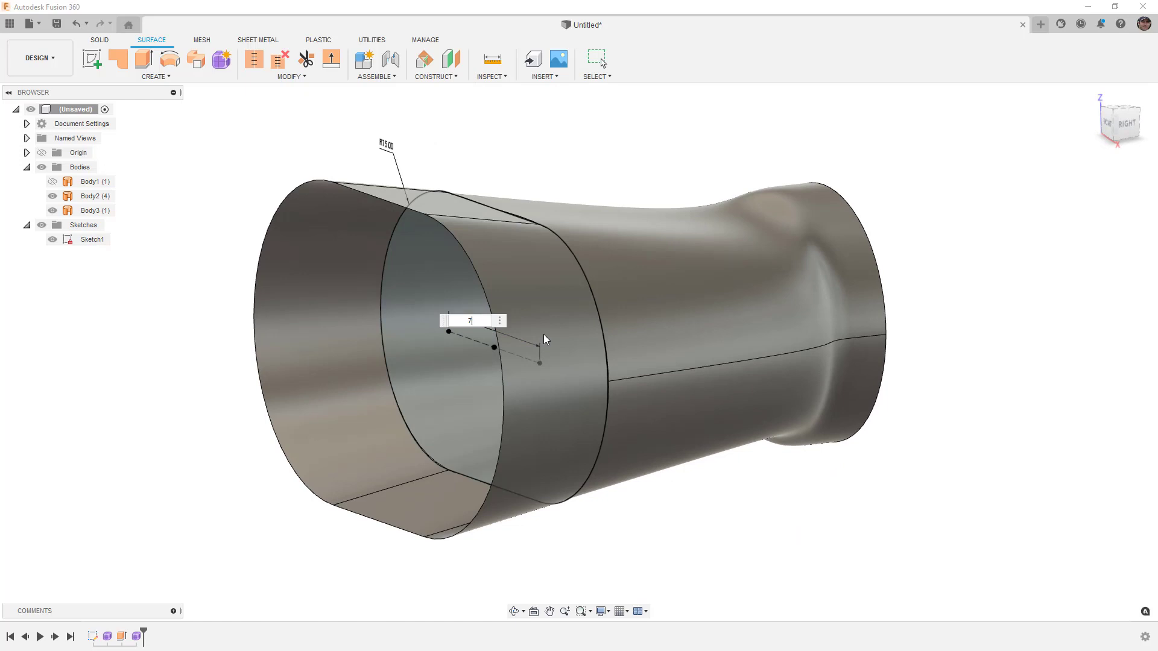
key("Return")
middle_click_drag(636, 363, 624, 189, "shift")
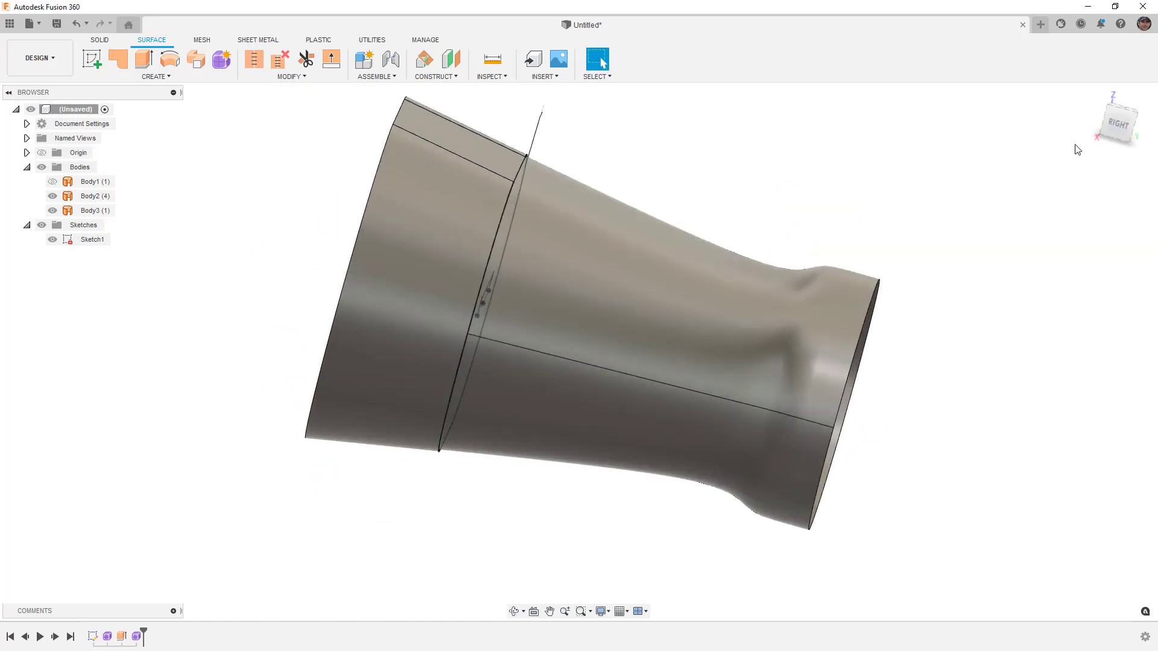
left_click(1115, 124)
Step: Return to the home isometric view and hide Sketch1 and its R75 dimension
scroll(618, 337, "down", 1)
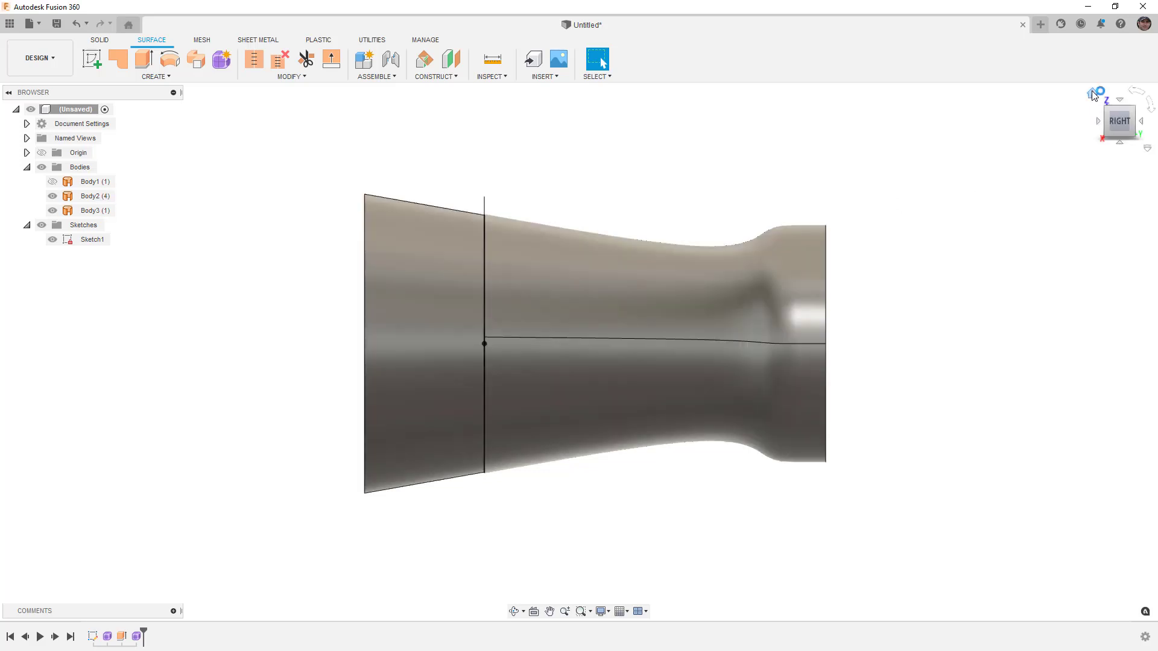
left_click(1093, 94)
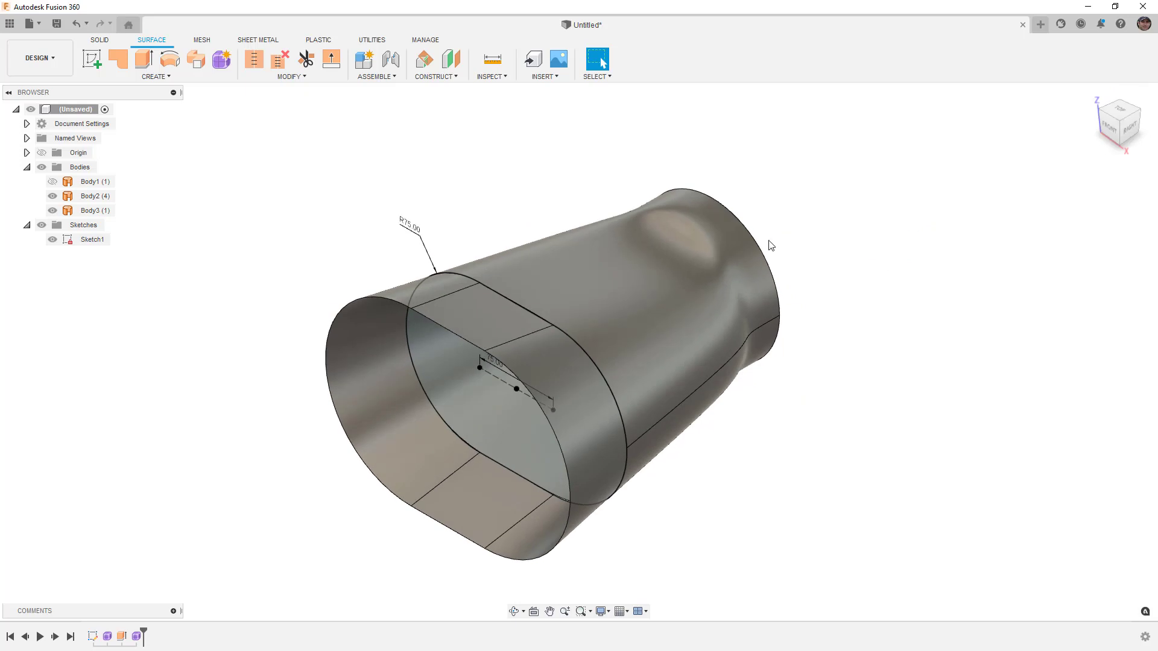
left_click(53, 240)
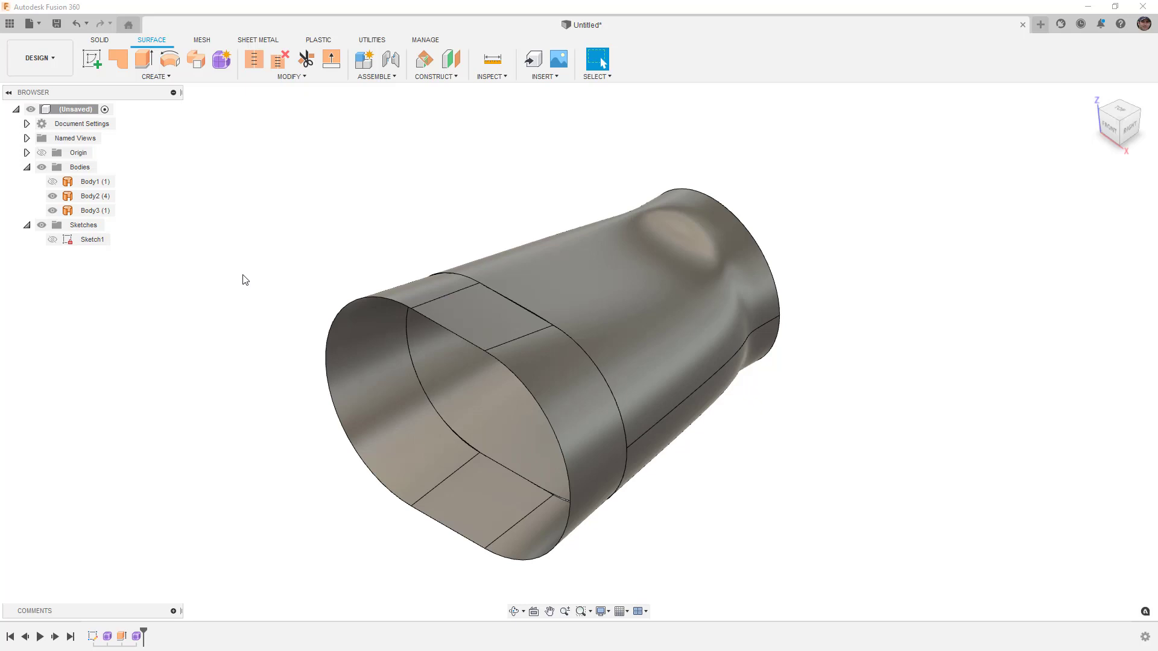